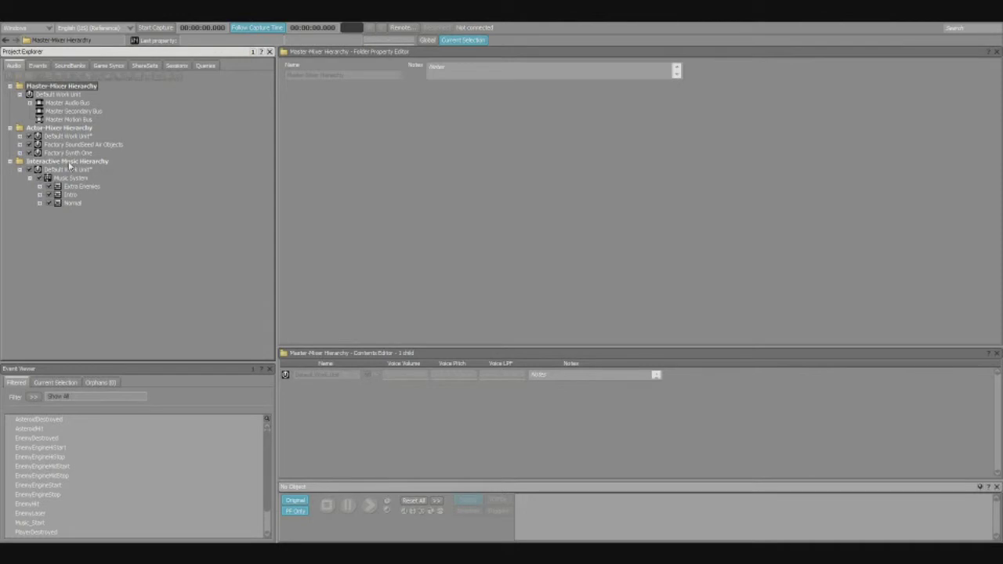
- Examine which child object types the Default Work Unit in the Interactive Music Hierarchy can contain
left_click(69, 162)
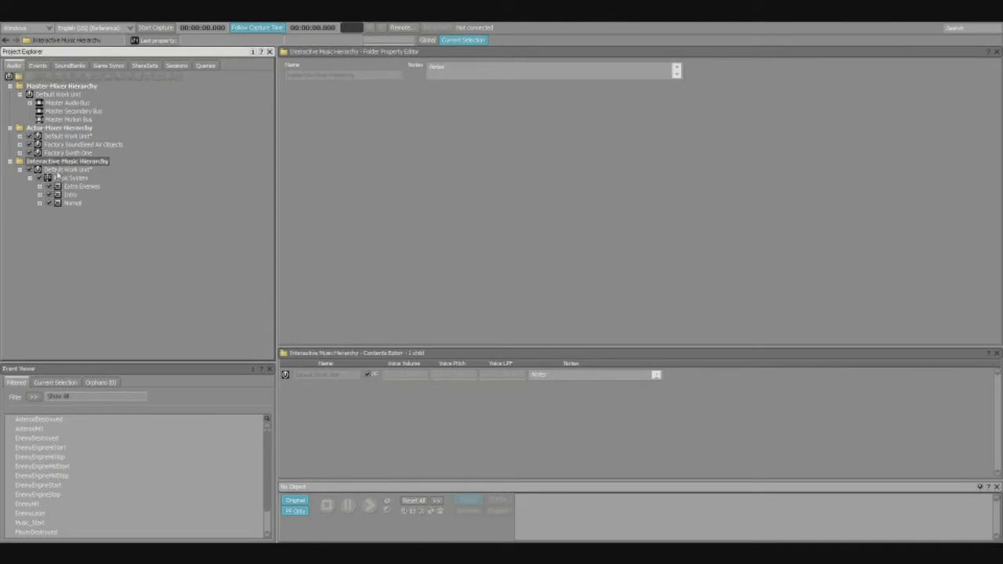
left_click(56, 171)
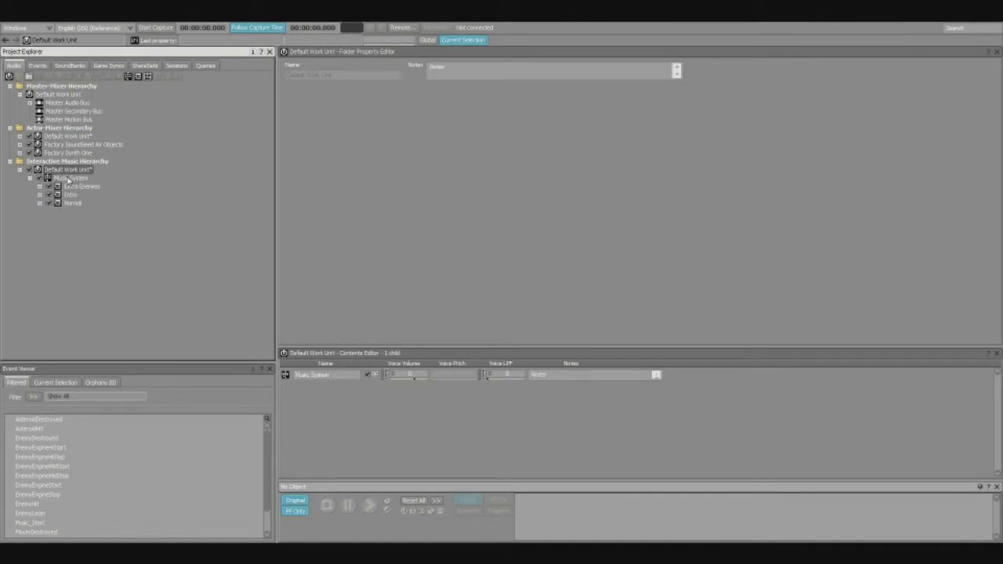
left_click(67, 180)
right_click(87, 170)
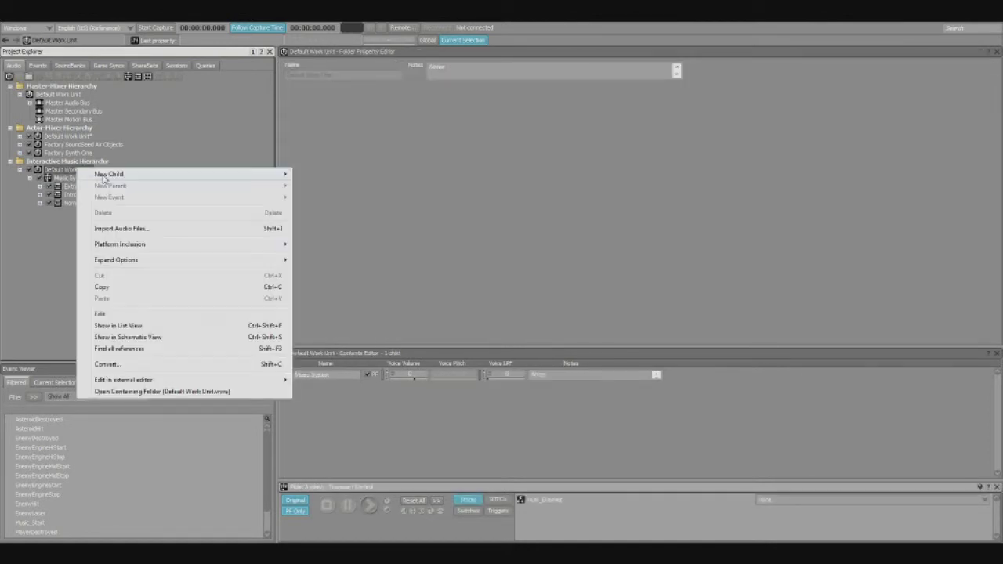
mouse_move(103, 178)
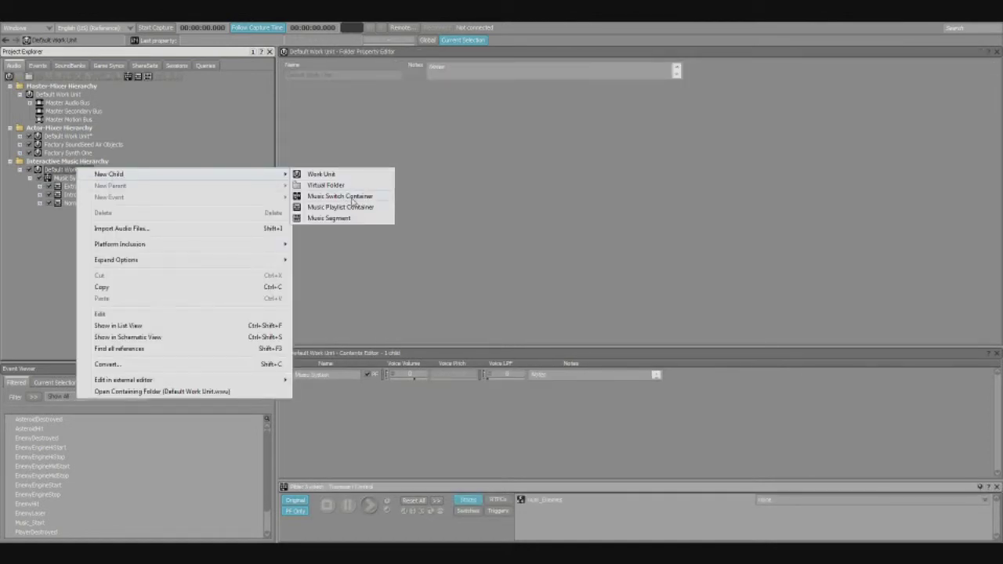
left_click(27, 243)
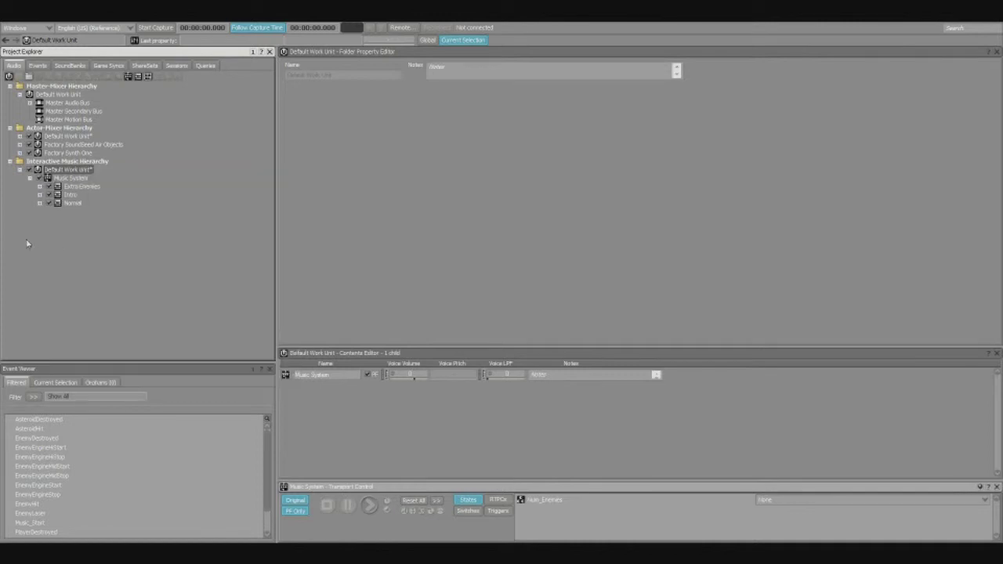
- Examine which child object types the Music System switch container can contain
left_click(77, 188)
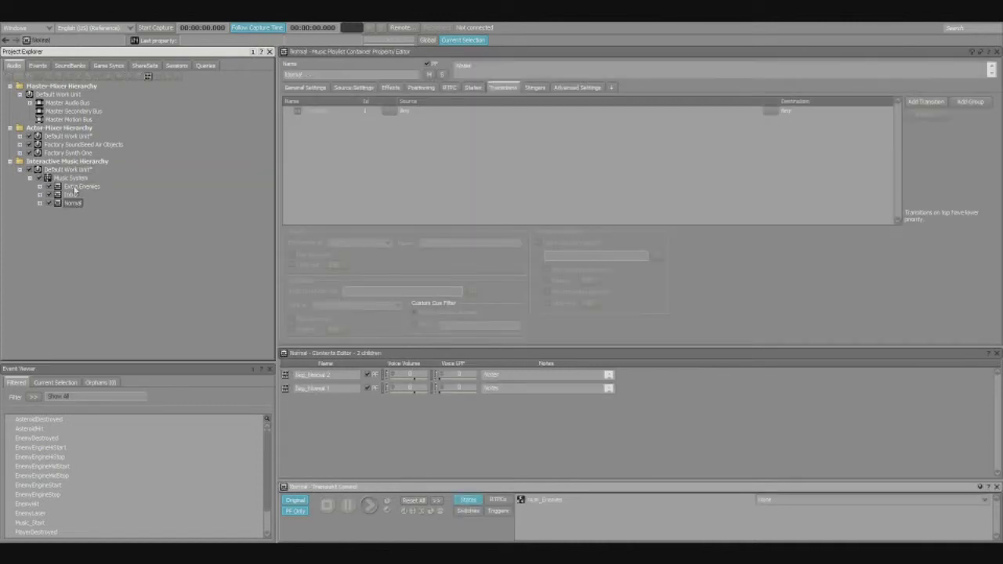
left_click(69, 179)
right_click(74, 180)
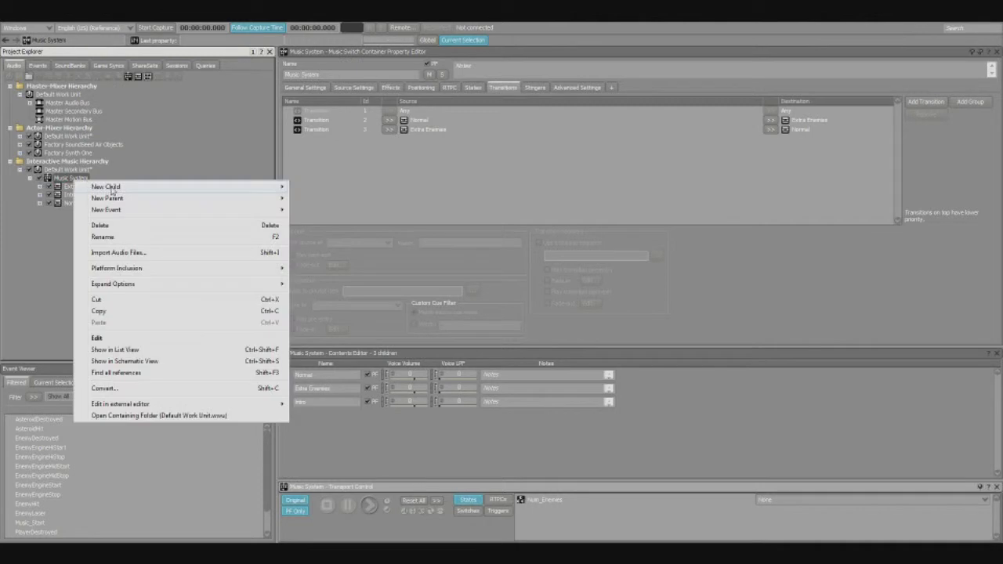
mouse_move(114, 188)
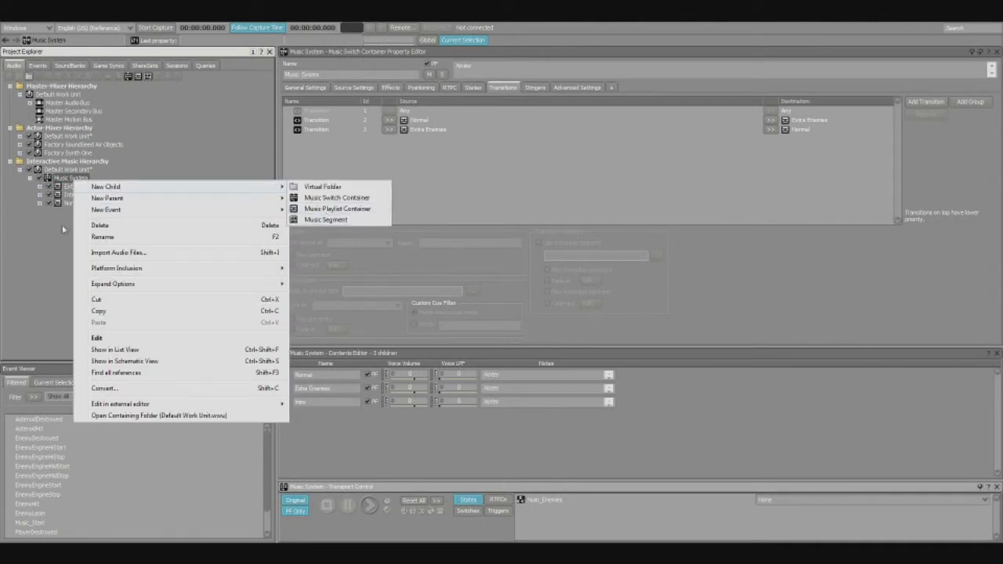
key("Escape")
- Expand the Extra Enemies playlist container and examine which child object types it can contain
left_click(40, 187)
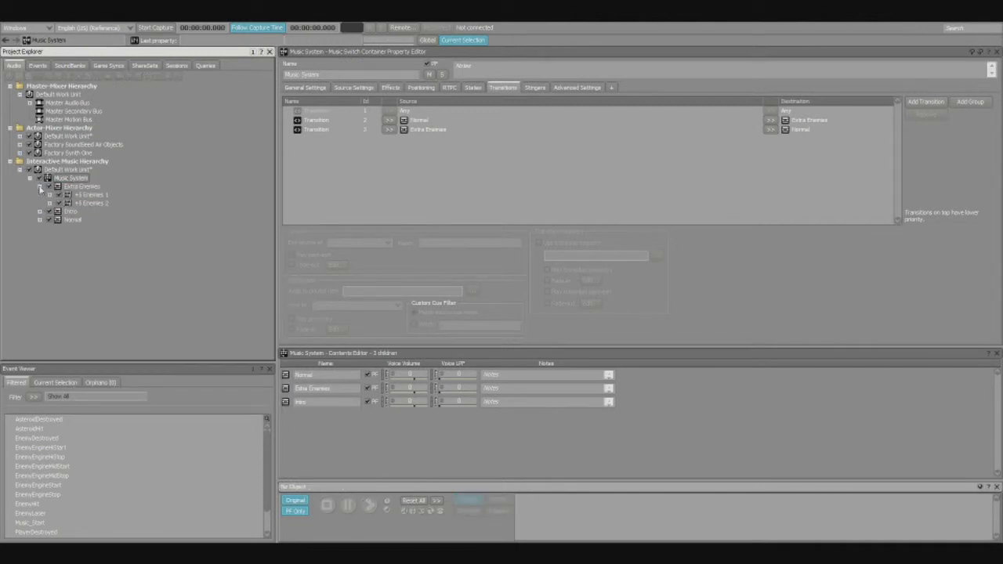
left_click(86, 187)
right_click(94, 187)
mouse_move(128, 203)
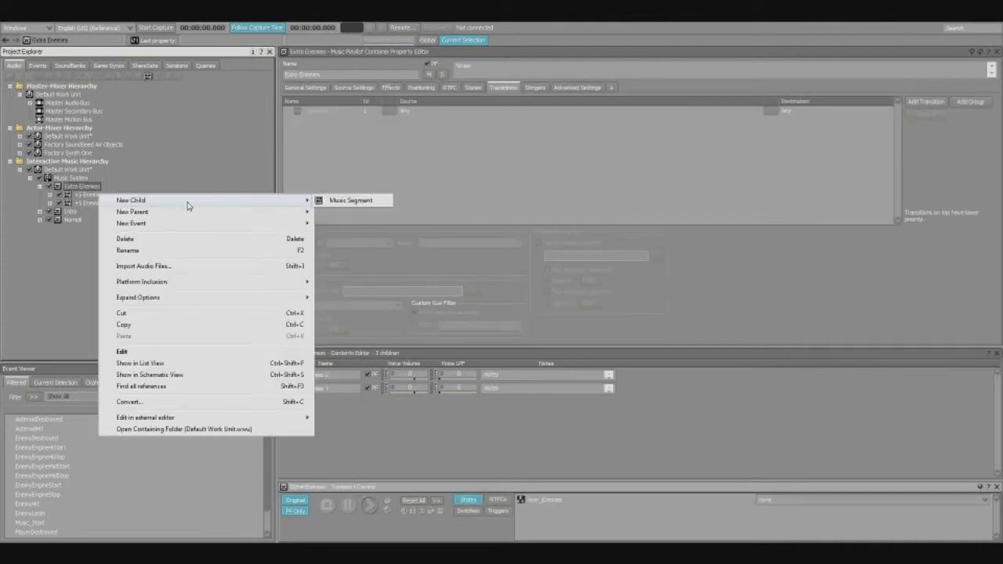
mouse_move(306, 205)
key("Escape")
- Expand the +5 Enemies 1 segment and examine which child object types it can contain
left_click(81, 195)
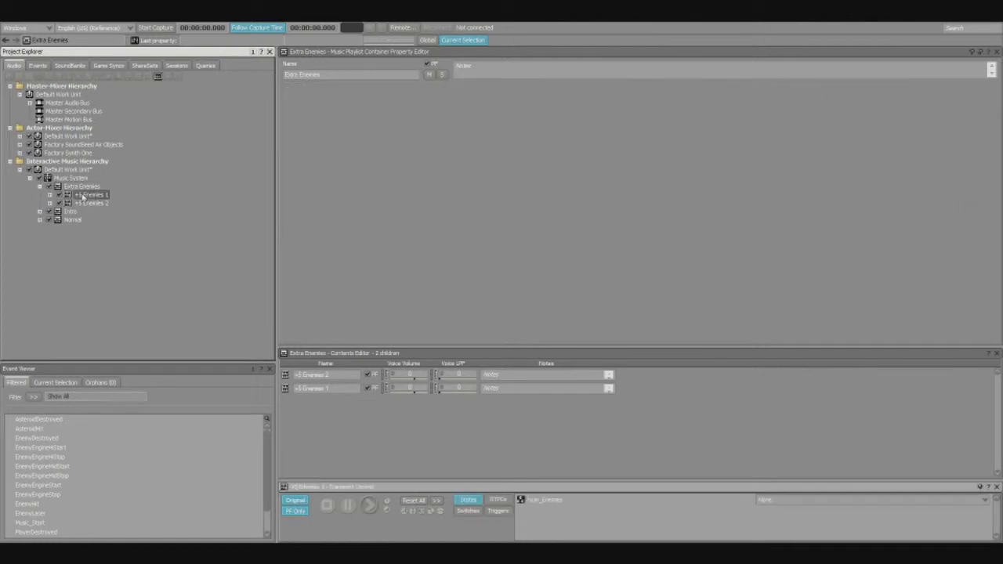
left_click(50, 195)
left_click(107, 205)
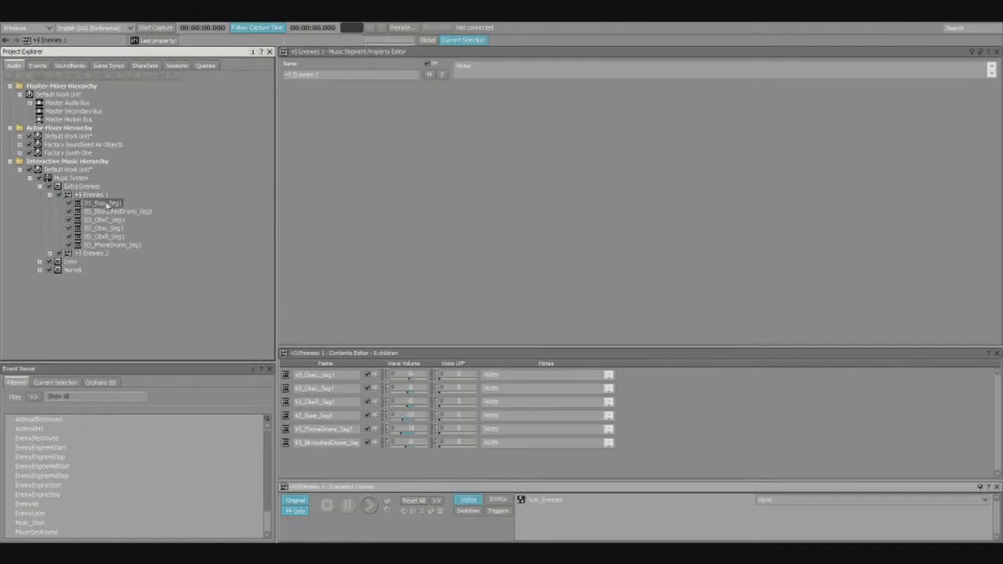
right_click(111, 197)
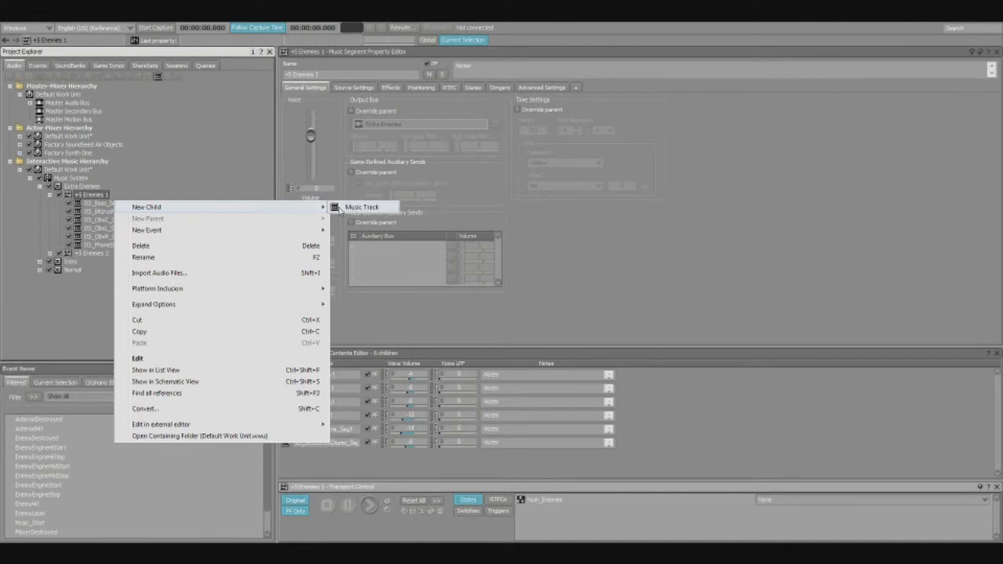
left_click(153, 145)
- Review the properties of each music track in the +5 Enemies 1 segment, from the bass track to the phone drums track
left_click(114, 203)
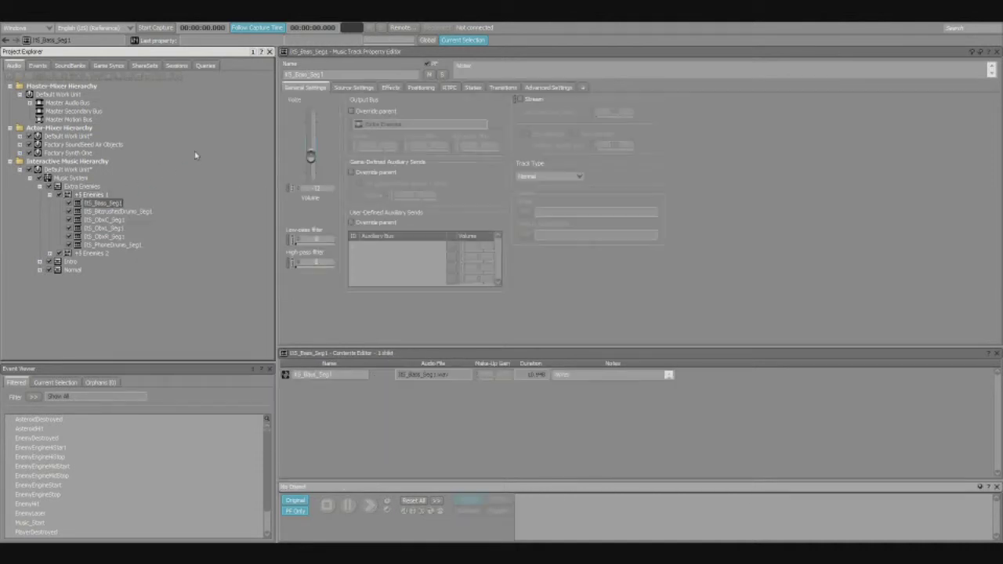
key("Down")
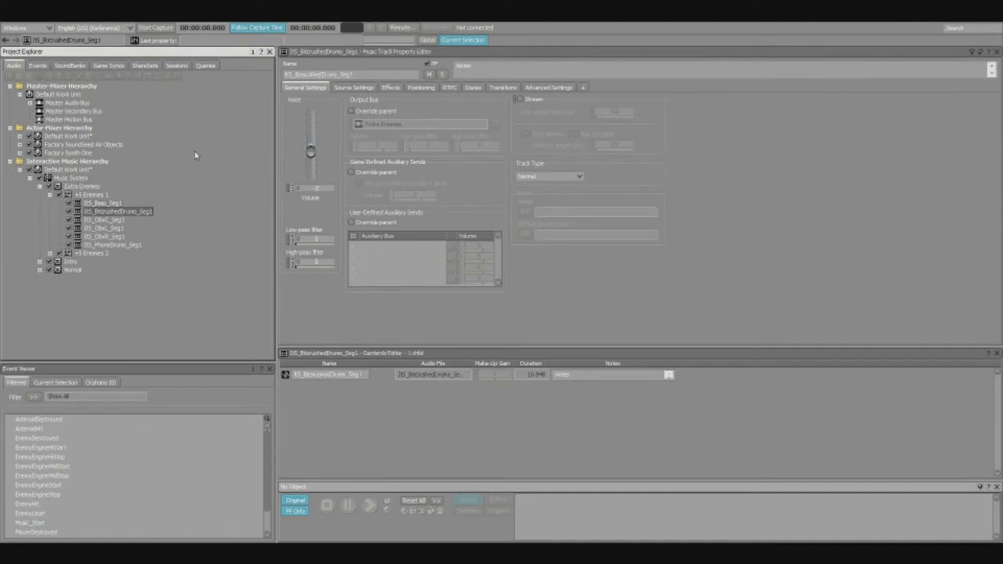
key("Down")
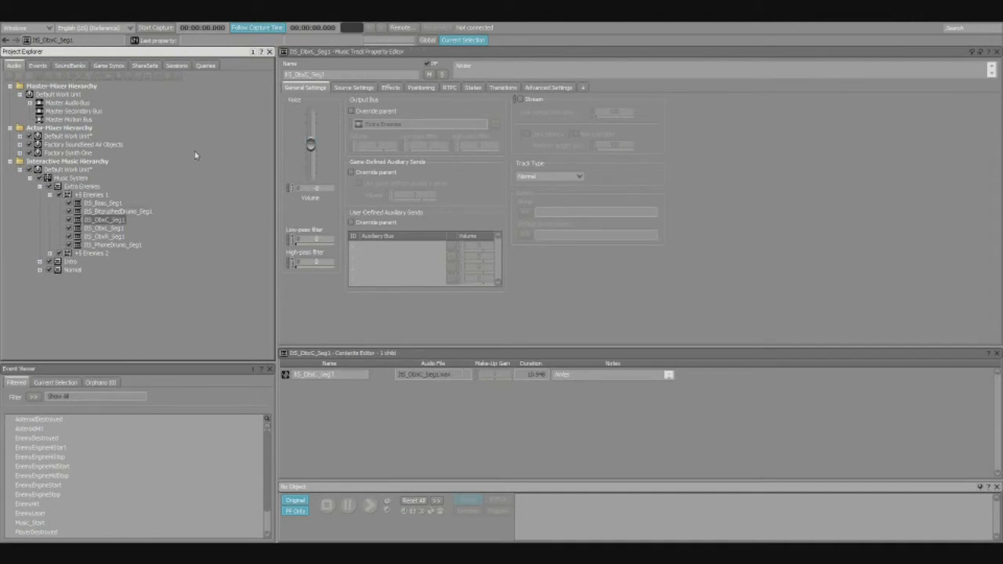
key("Down")
key("Down")
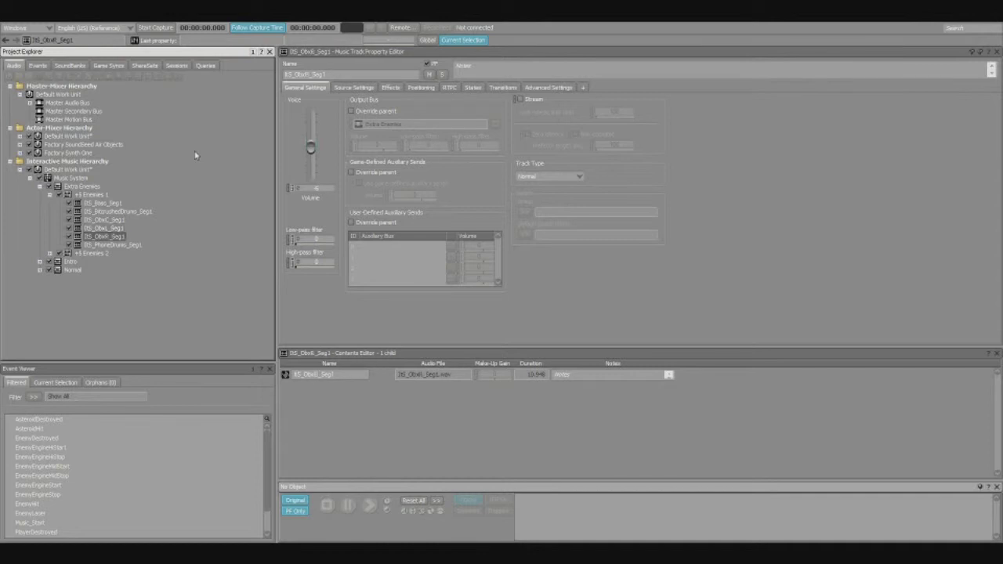
key("Up")
key("Up")
key("Down")
key("Down")
key("Down")
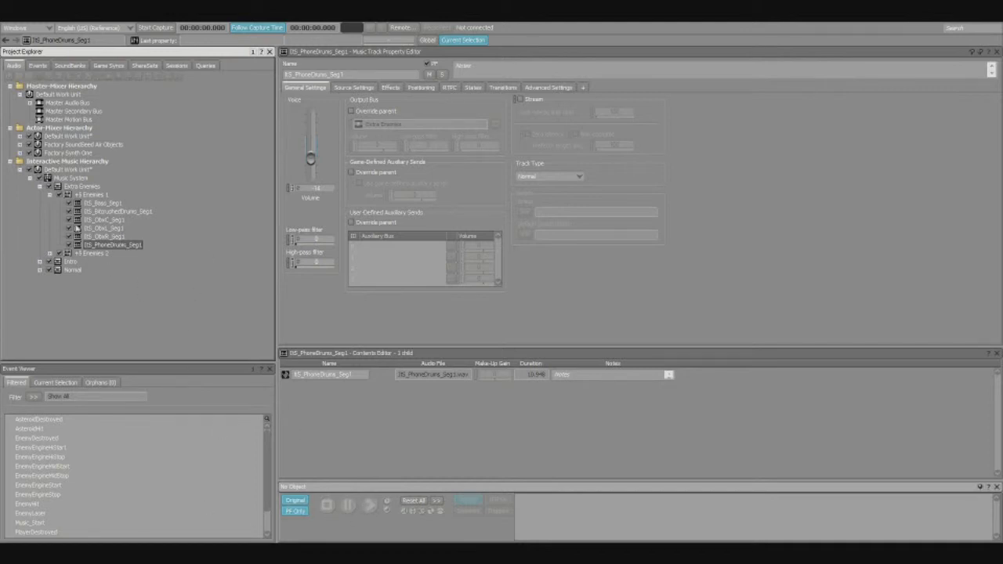
- Expand the Intro and Normal playlist containers and play the Seg_Intro and Seg_Normal 1 segments
left_click(51, 194)
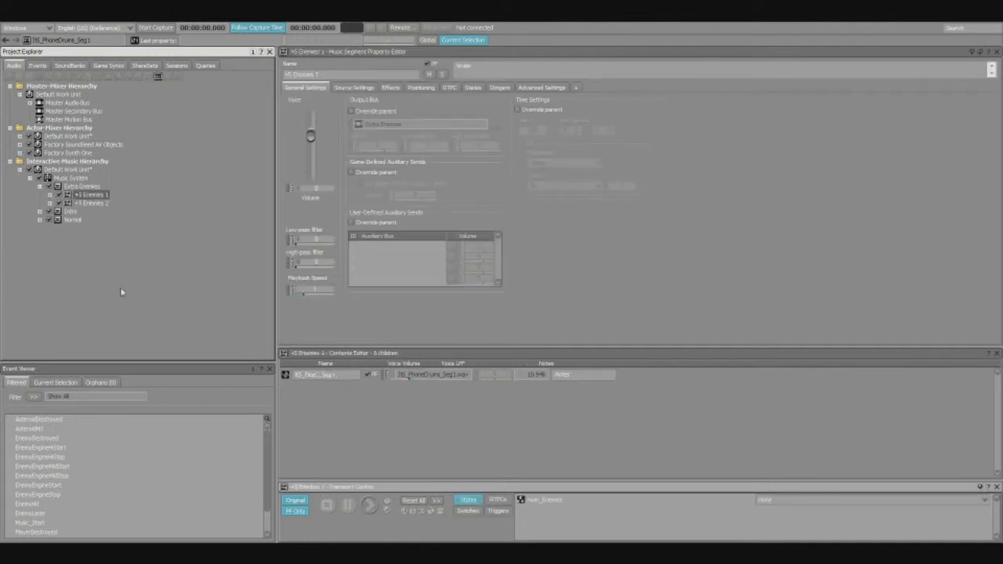
left_click(40, 211)
left_click(40, 228)
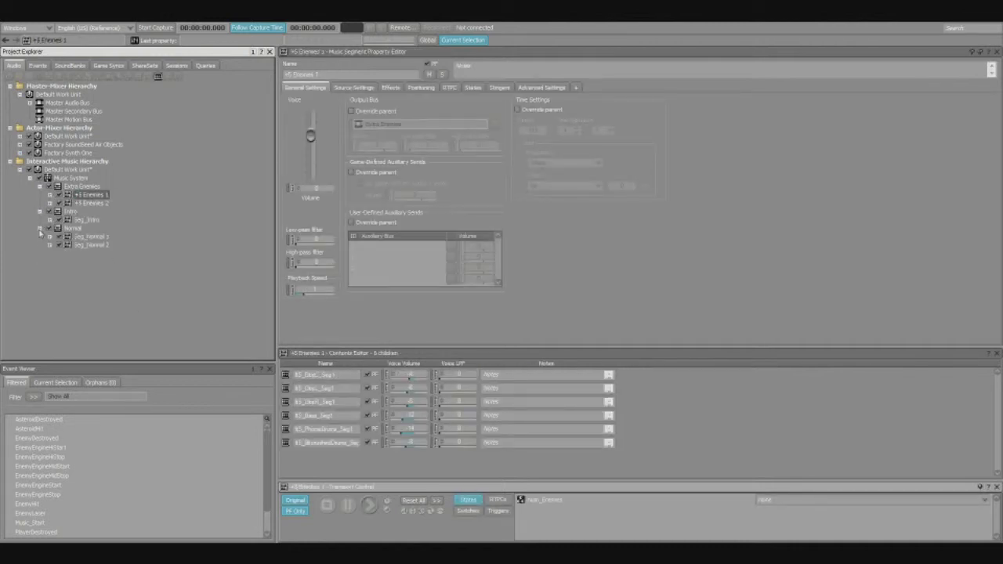
left_click(79, 220)
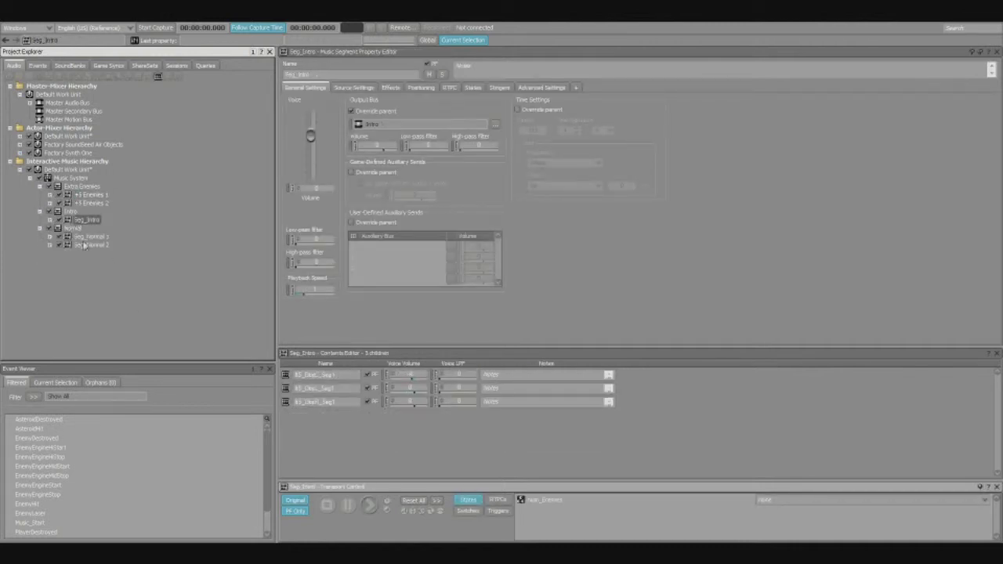
left_click(370, 508)
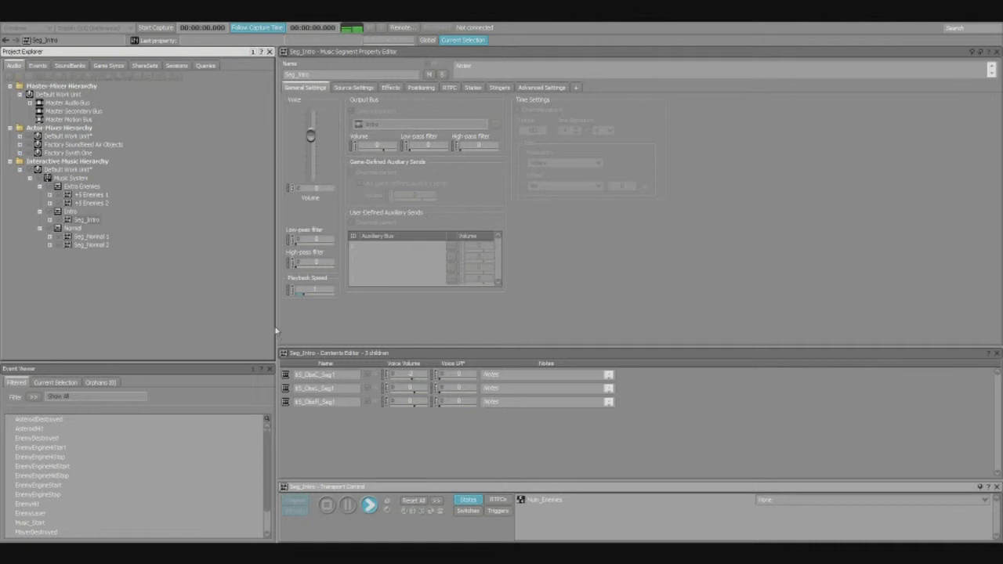
left_click(104, 236)
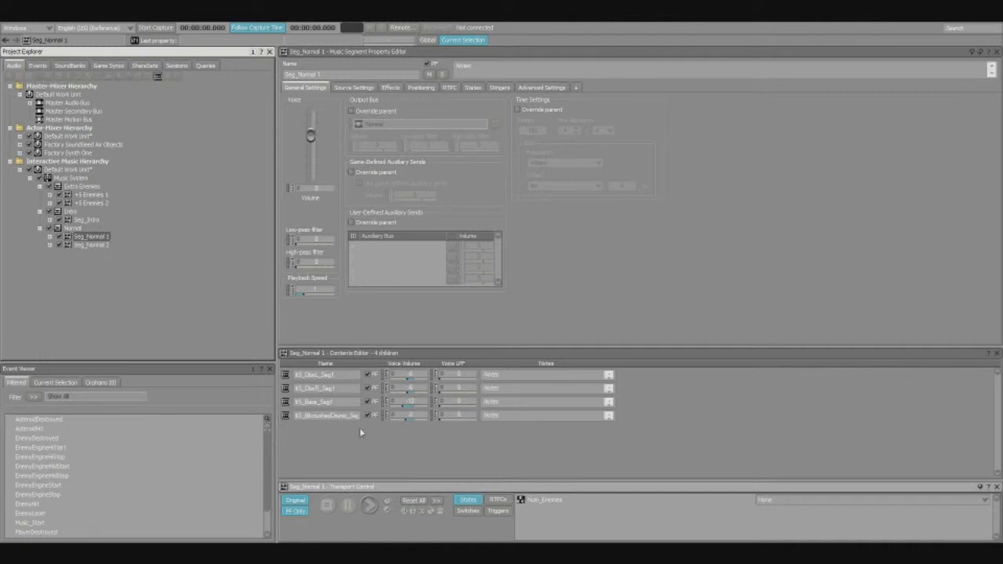
left_click(369, 505)
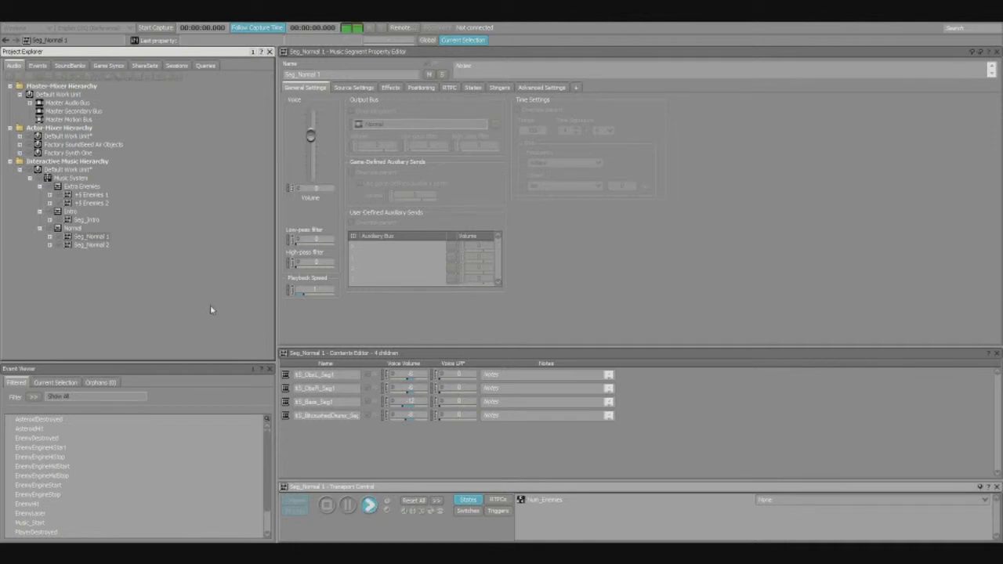
- Play the +5 Enemies 1 segment, then stop its playback
key("Up")
key("Up")
key("Up")
key("Up")
key("Up")
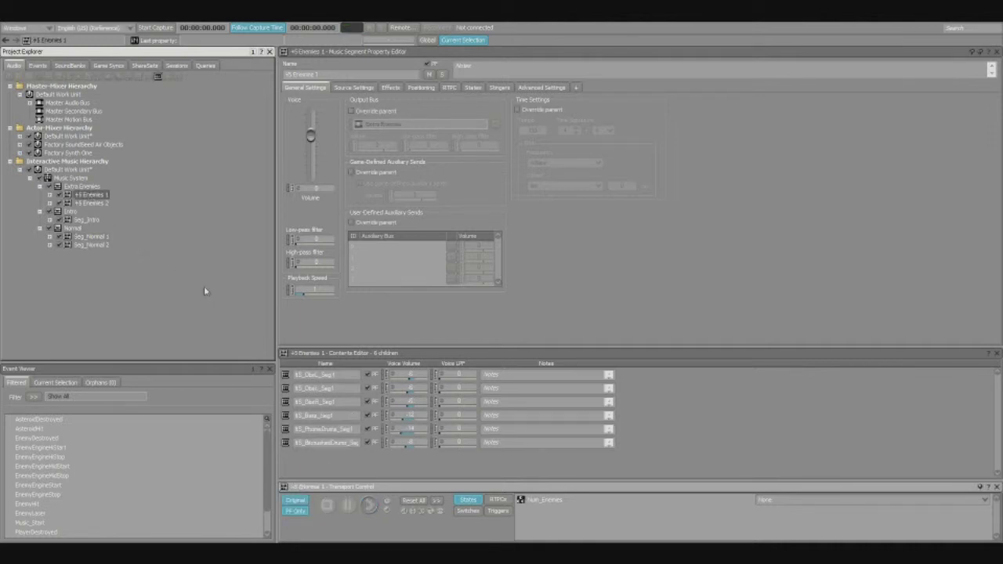
left_click(369, 506)
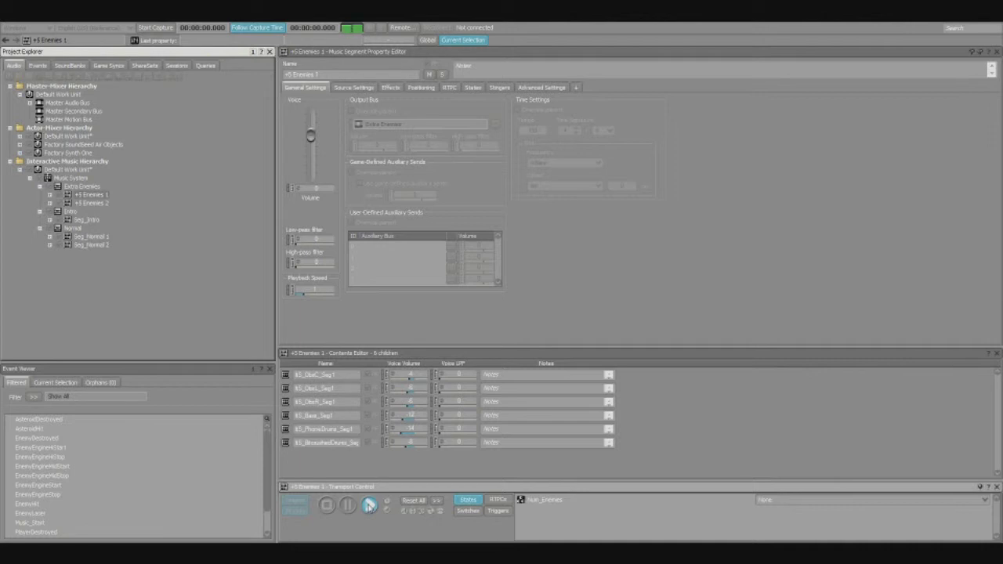
key("space")
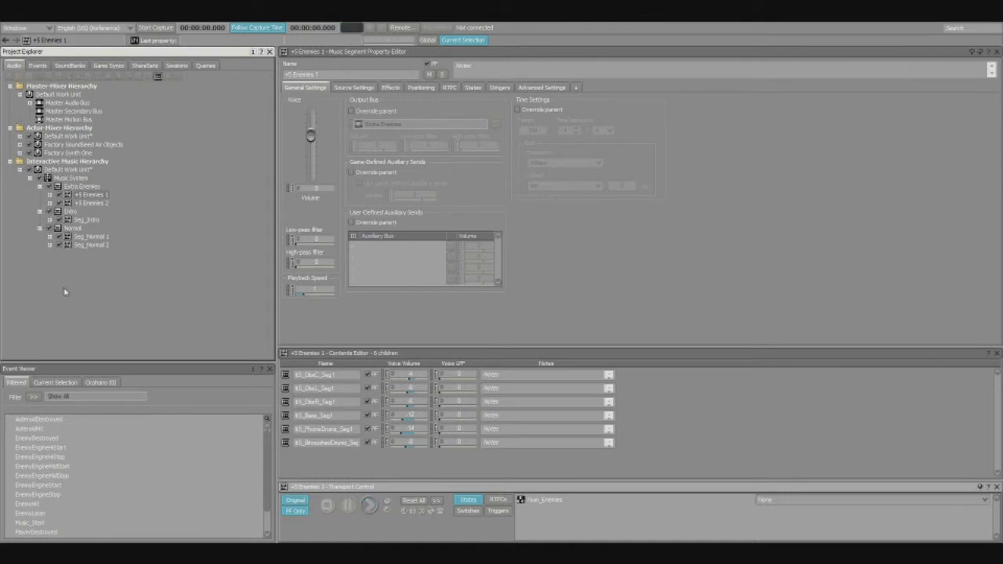
- Review the general settings of the Intro, Normal and Extra Enemies playlist containers
left_click(72, 212)
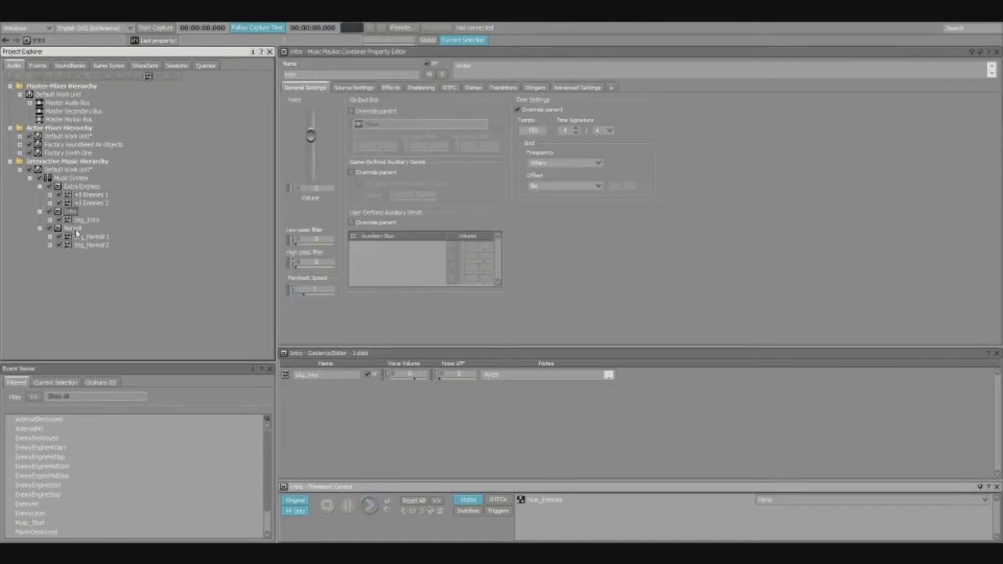
left_click(75, 229)
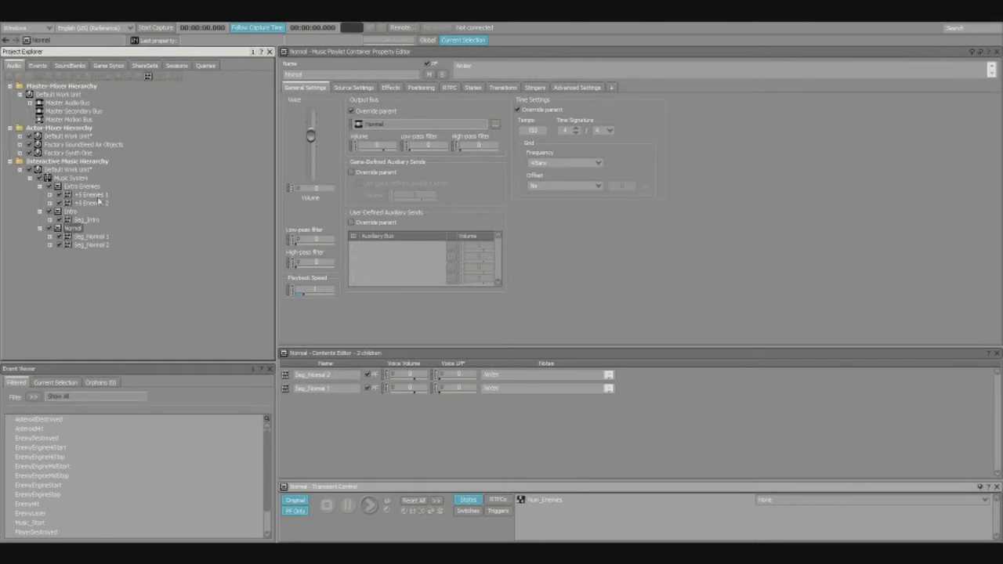
left_click(73, 188)
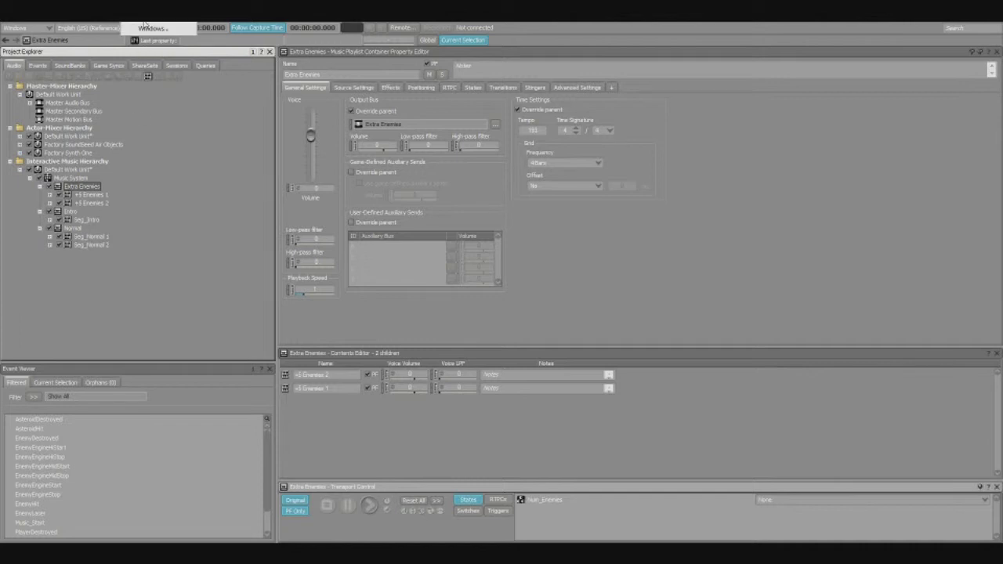
- Switch to the Interactive Music layout and show the association settings of the Music System switch container
left_click(147, 27)
left_click(91, 22)
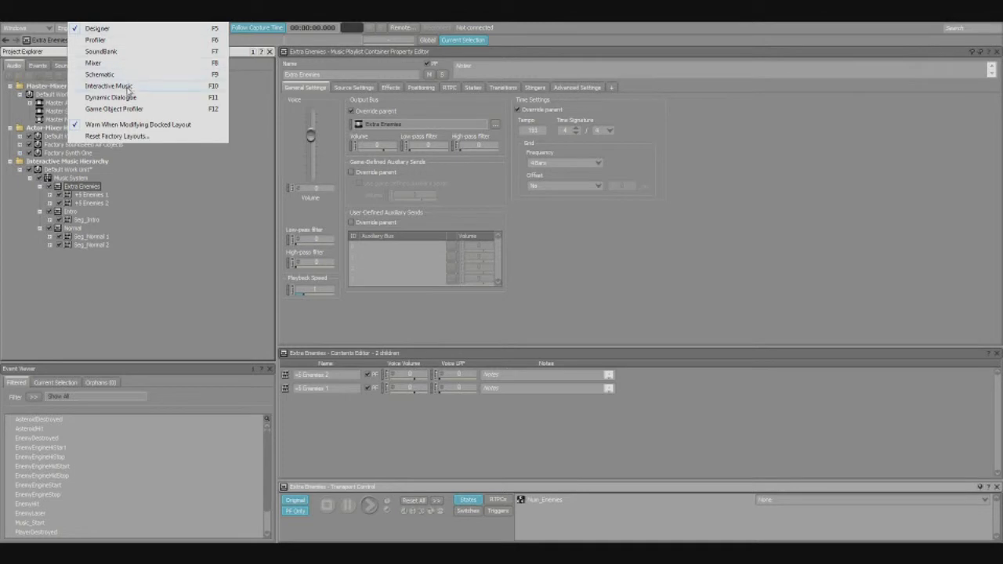
left_click(183, 87)
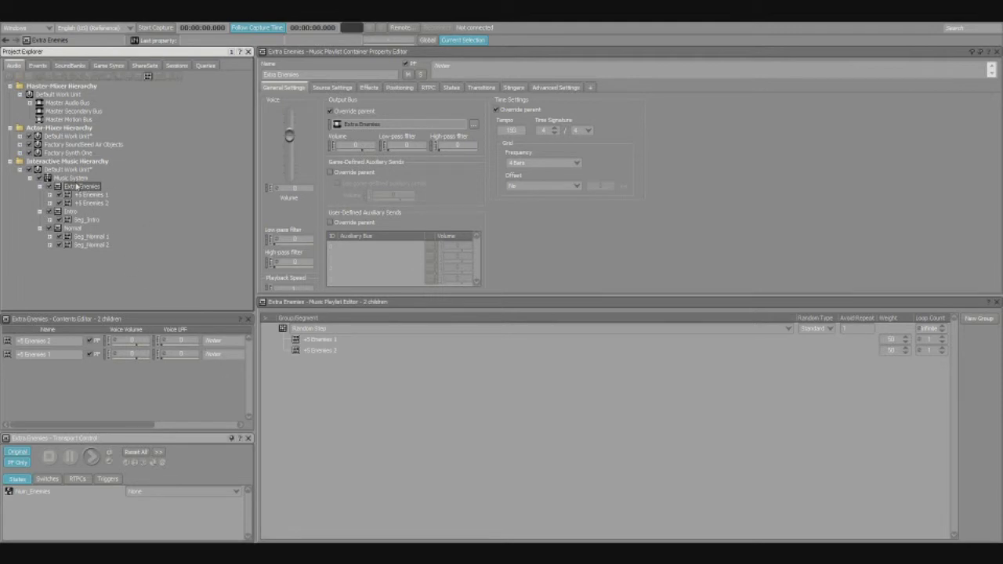
left_click(74, 179)
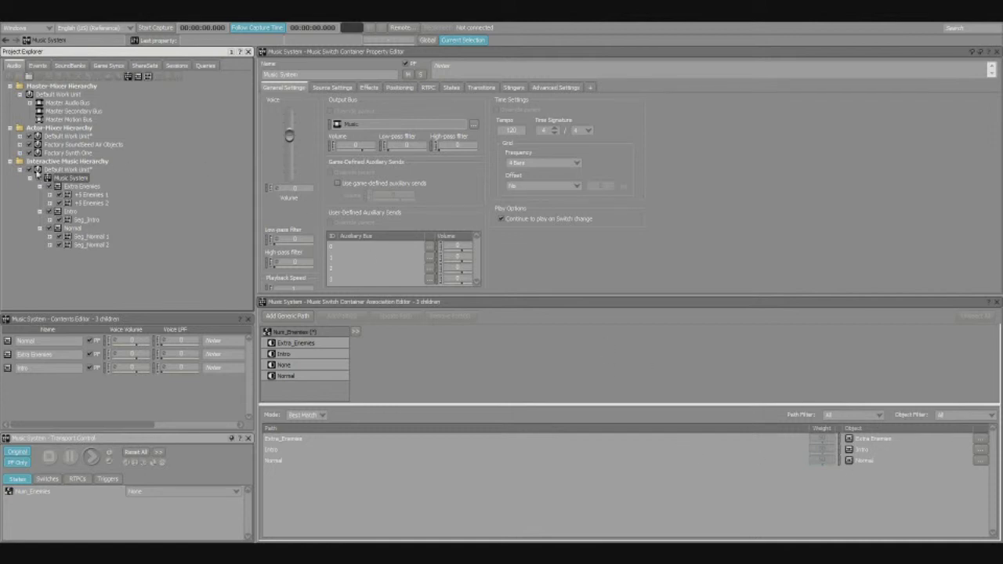
- Set the loop count of the Random Step group in the Extra Enemies playlist to 1
left_click(85, 189)
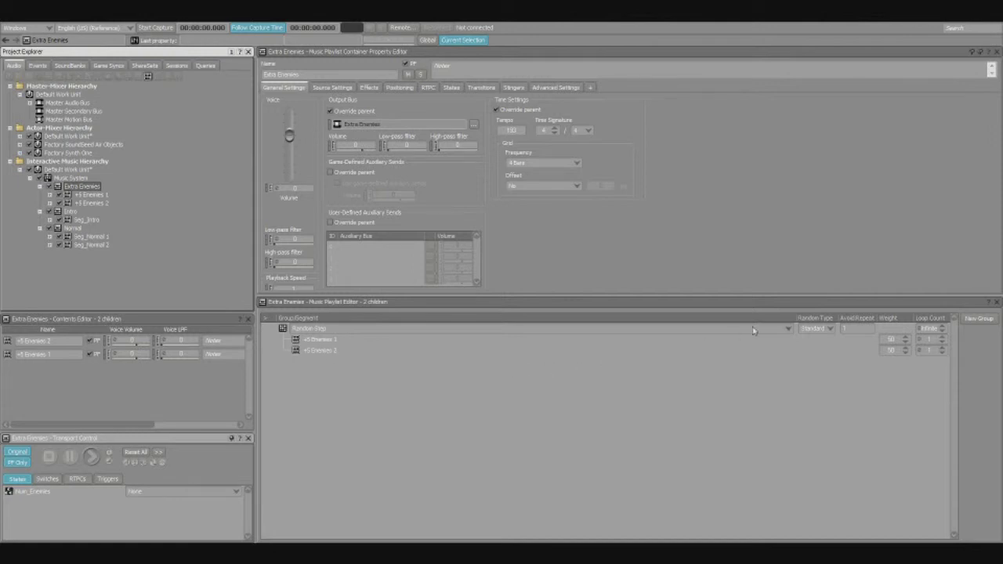
left_click(906, 338)
left_click(943, 330)
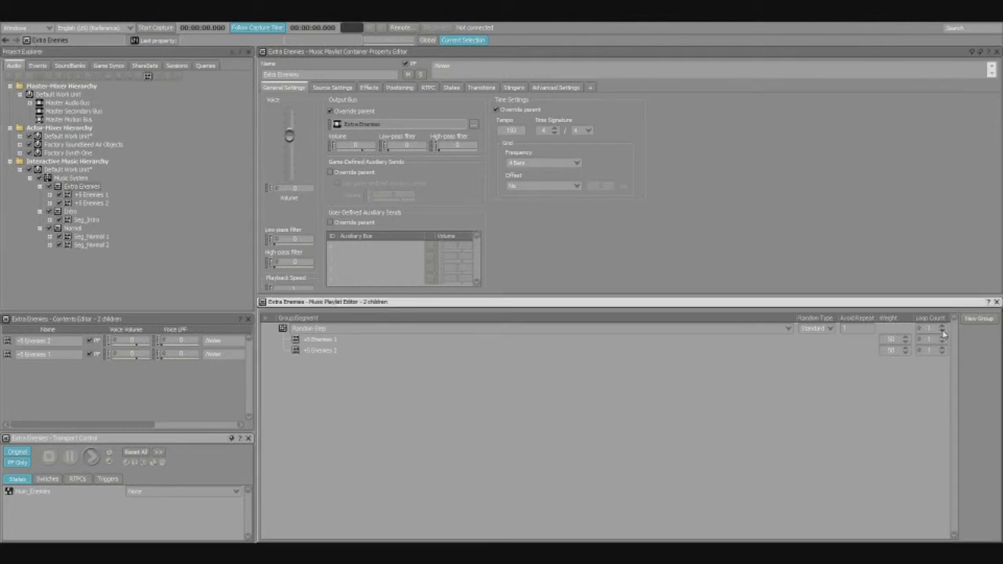
- Adjust the loop counts of the Random Step group and the +5 Enemies 1 segment in the Extra Enemies playlist
left_click(943, 333)
left_click(943, 342)
left_click(943, 339)
- Review the Normal and Intro playlists, and the Any to Any transition settings of the Music System switch container
left_click(75, 229)
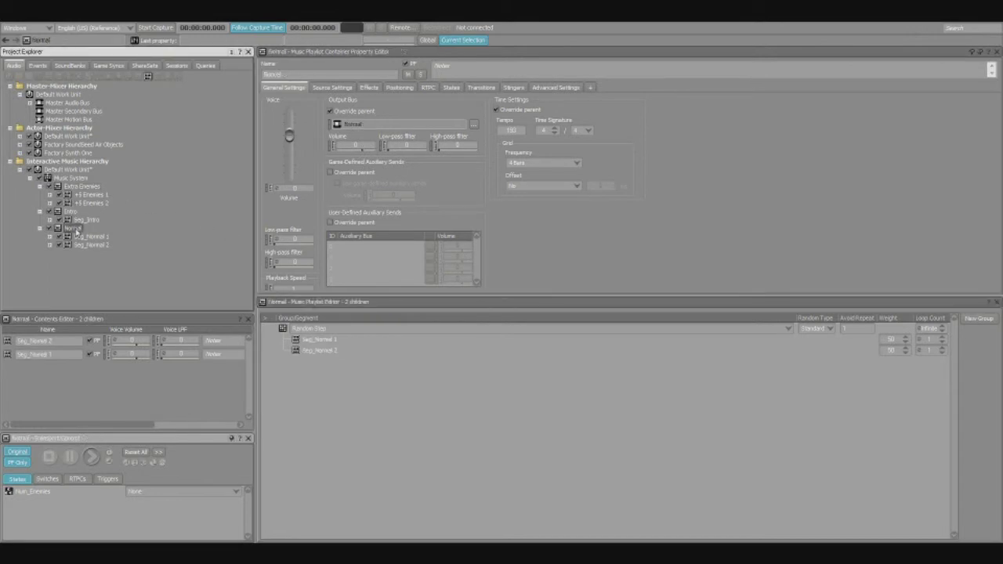
left_click(72, 212)
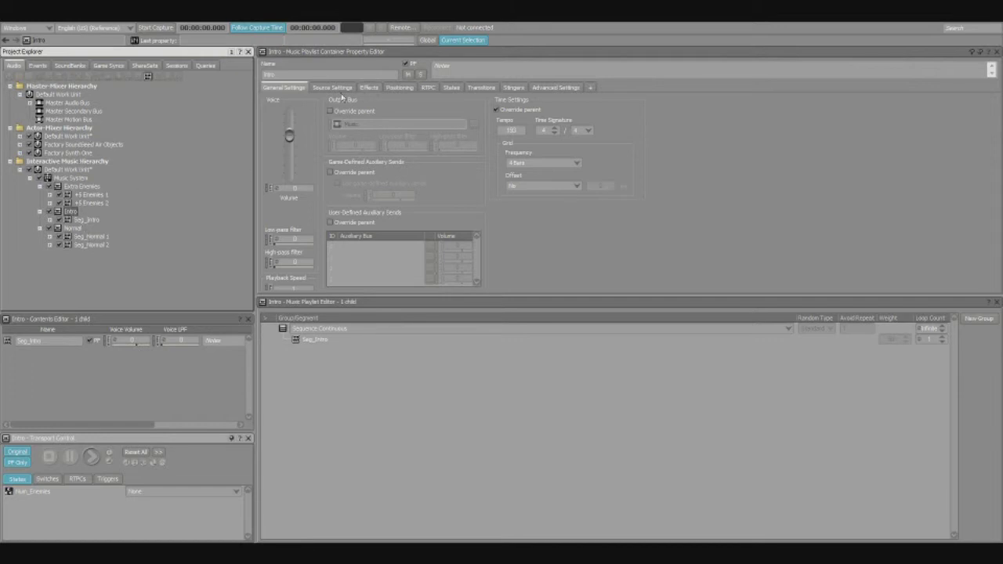
left_click(82, 178)
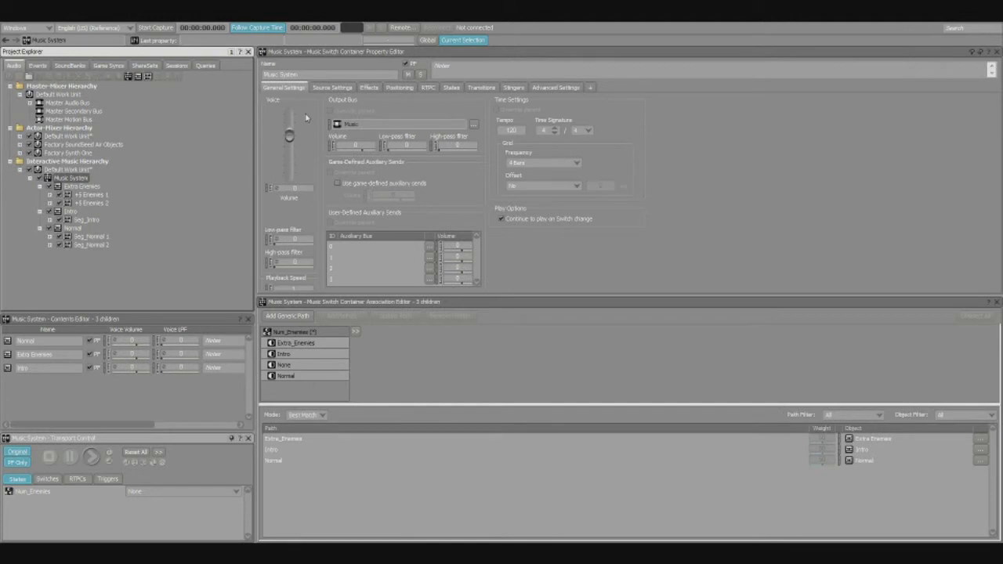
left_click(481, 87)
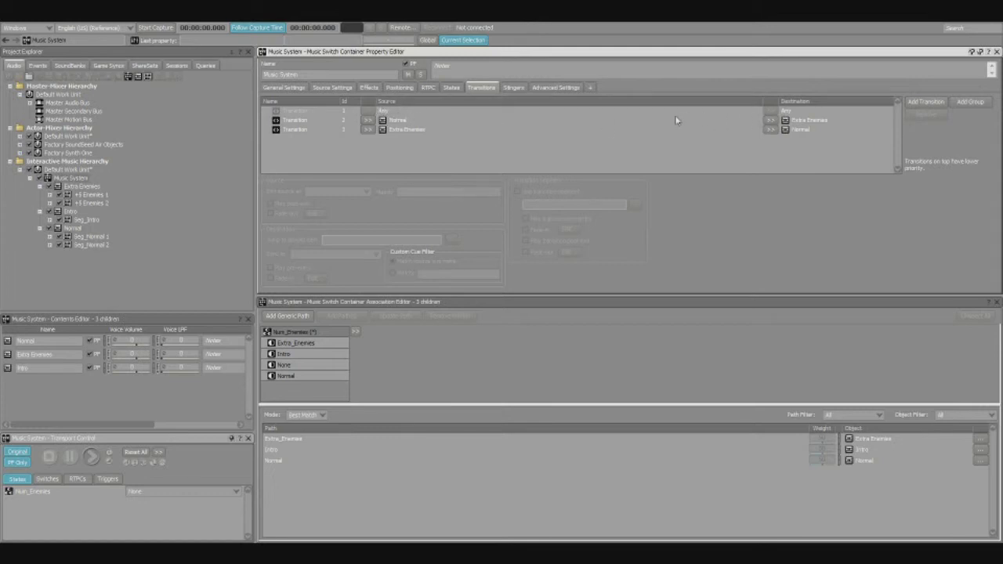
left_click(413, 114)
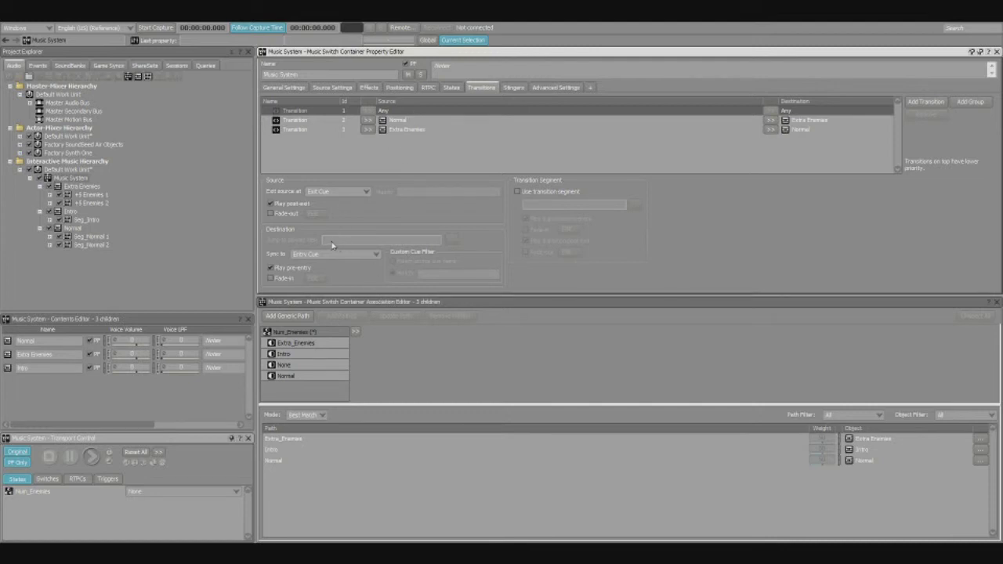
- In the +5 Enemies 1 segment, mute and unmute the ItS_Bass_Seg1 track, then solo and unsolo it
left_click(88, 196)
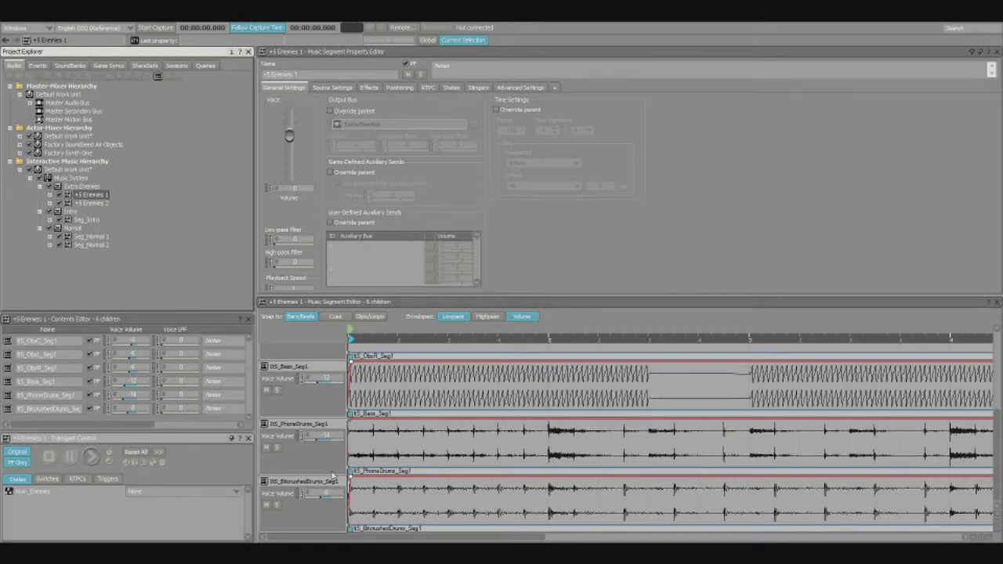
left_click(267, 391)
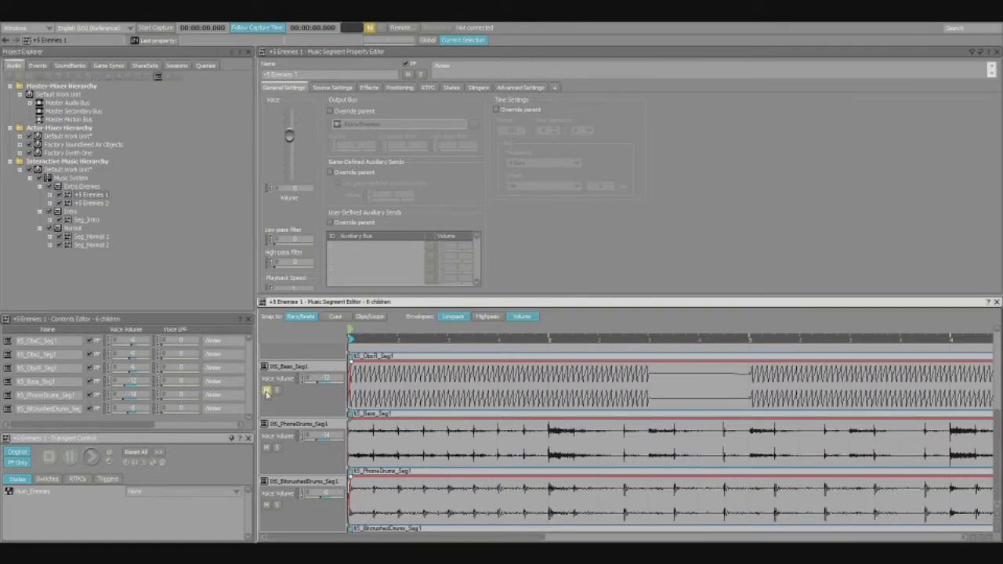
scroll(268, 396, "up", 1)
left_click(267, 438)
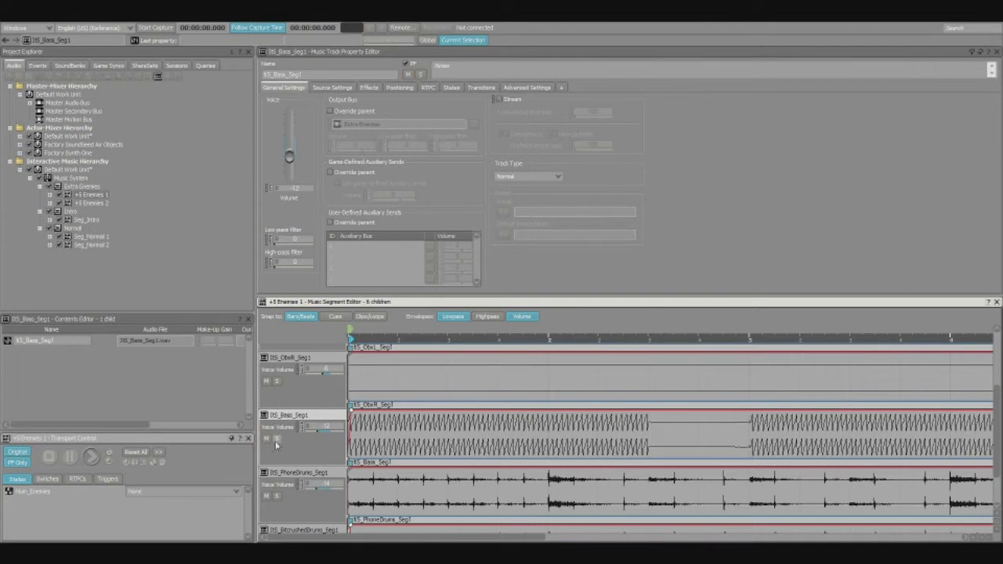
left_click(276, 439)
left_click(276, 439)
scroll(372, 340, "up", 1)
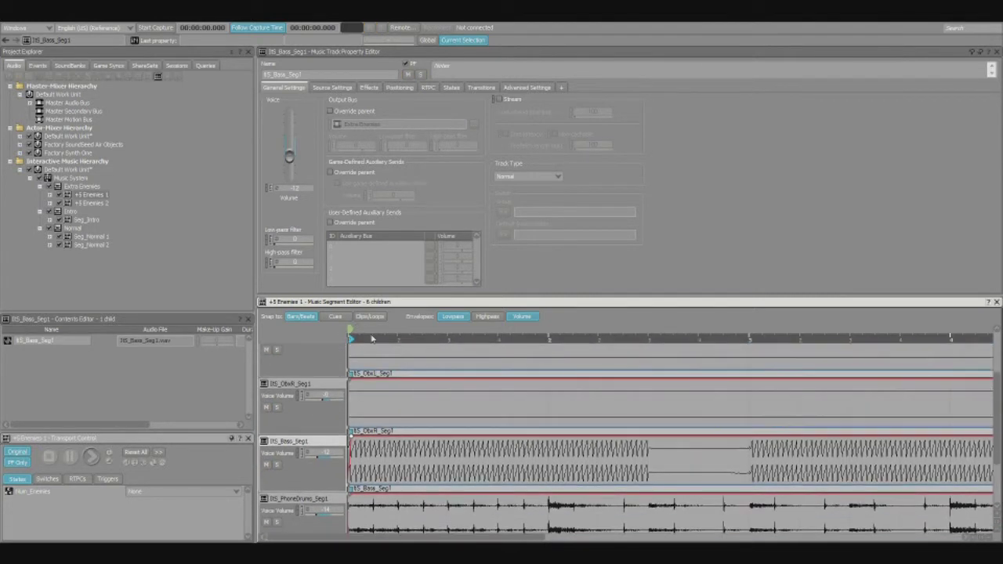
- View the full timeline of the +5 Enemies 1 segment and show the option for adding a custom cue
scroll(374, 339, "down", 3)
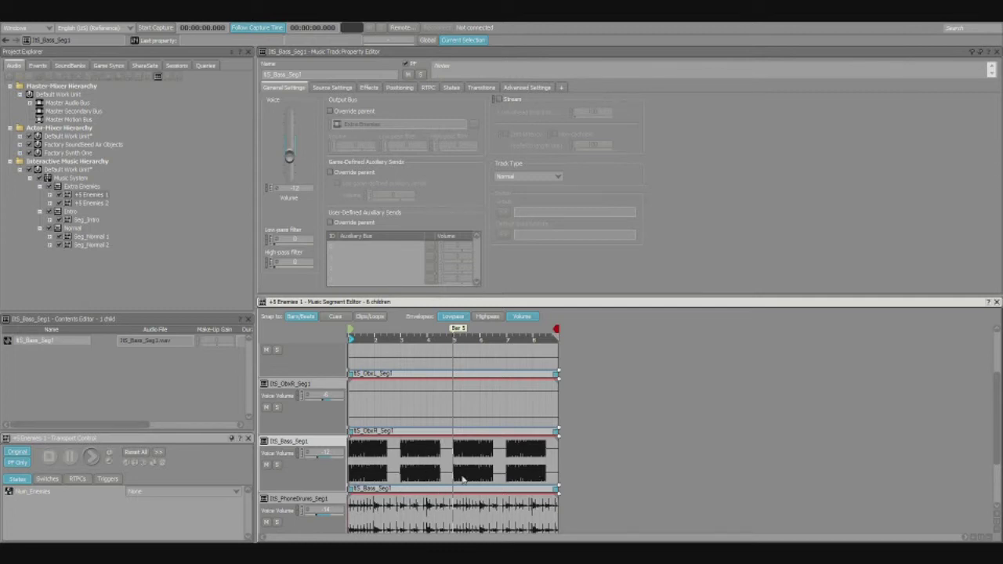
right_click(485, 342)
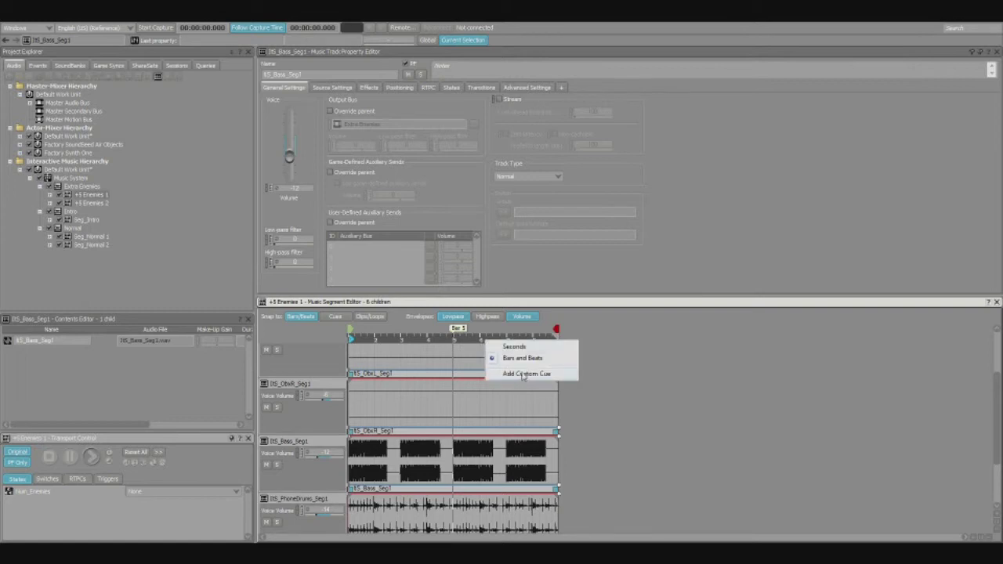
left_click(604, 360)
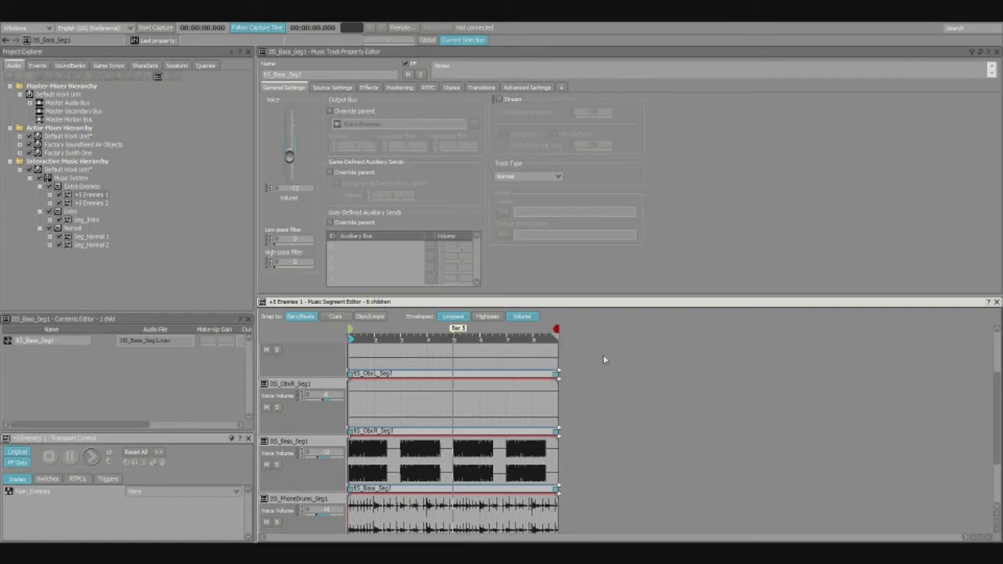
- Compare the timelines of +5 Enemies 2, Seg_Intro, Seg_Normal 1, Seg_Normal 2 and +5 Enemies 1, checking their custom cues
left_click(83, 203)
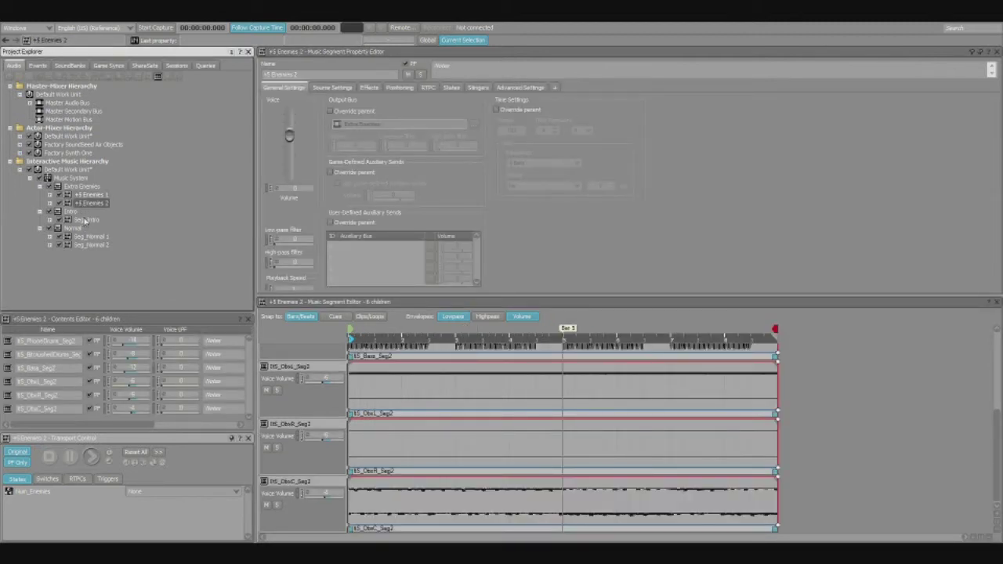
left_click(86, 221)
left_click(88, 236)
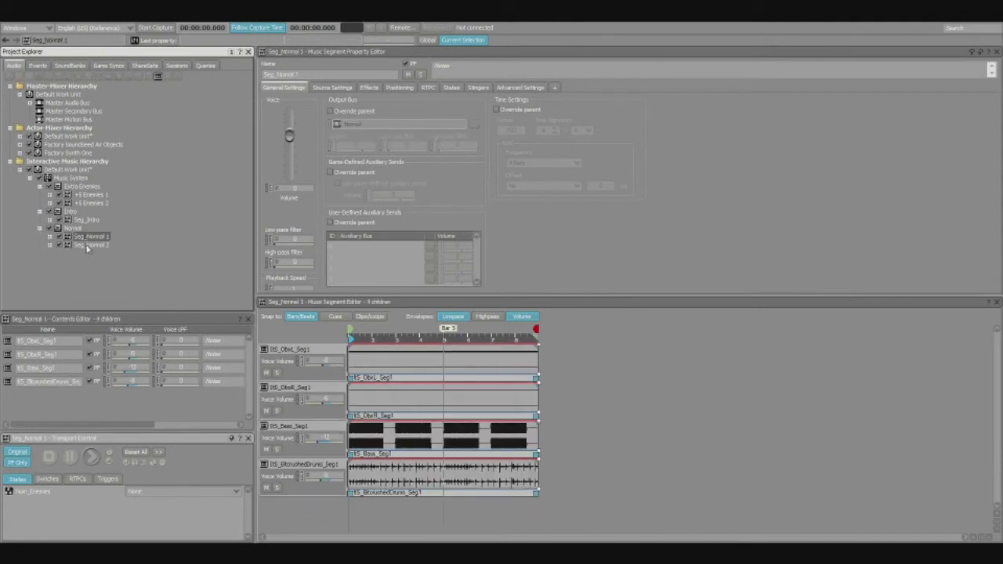
left_click(87, 244)
left_click(89, 195)
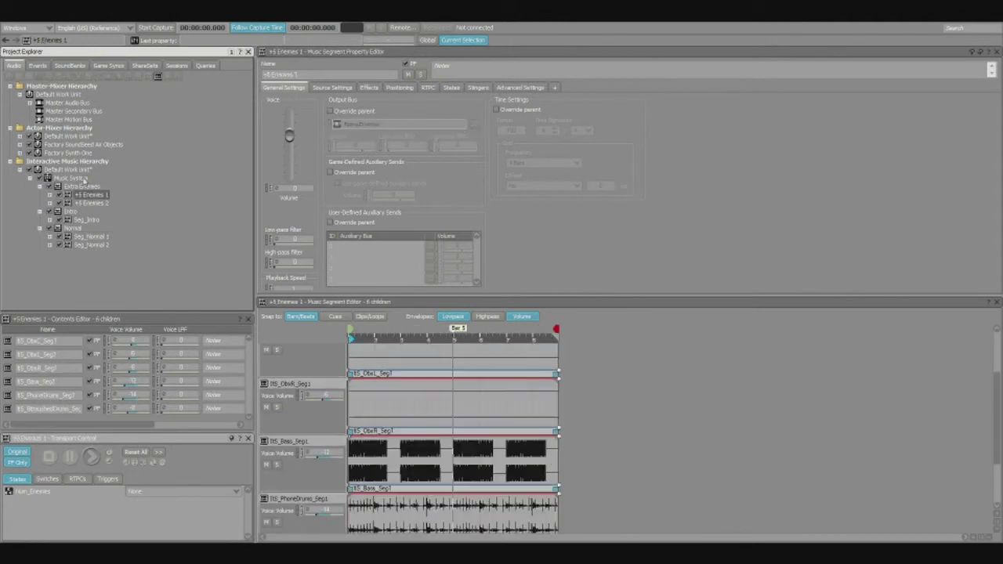
- Review the settings of the Normal to Extra Enemies transition in the Music System switch container
left_click(70, 177)
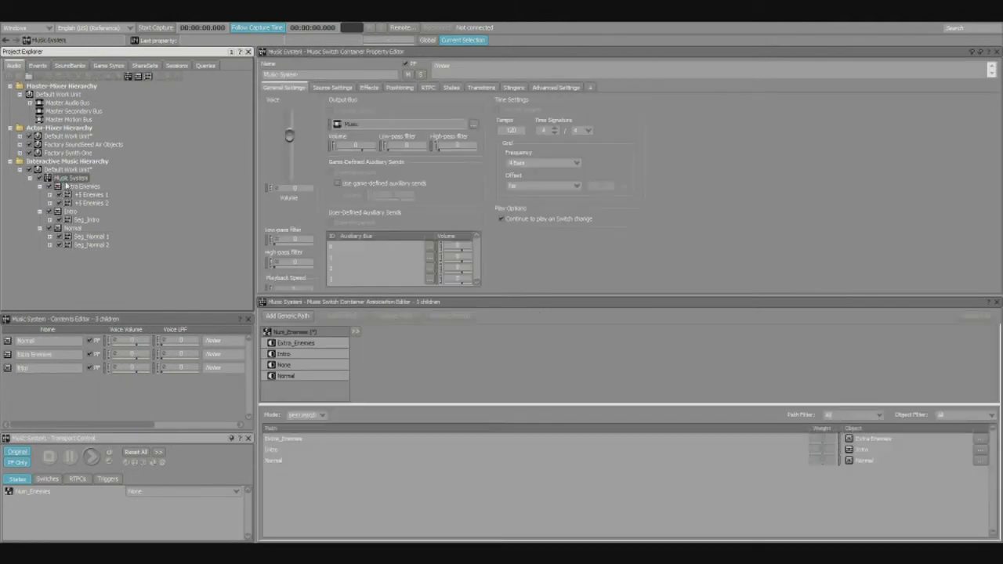
left_click(481, 87)
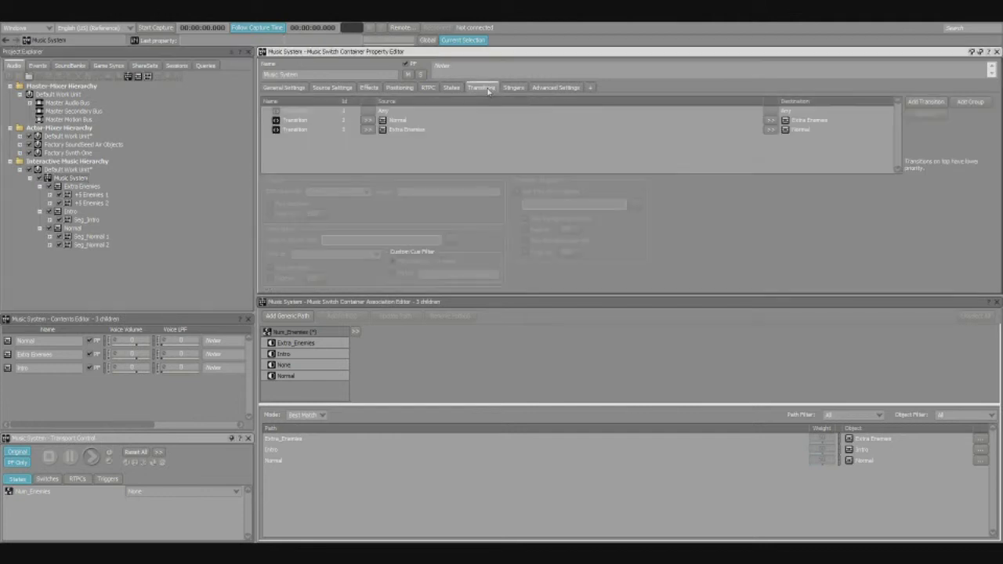
left_click(402, 123)
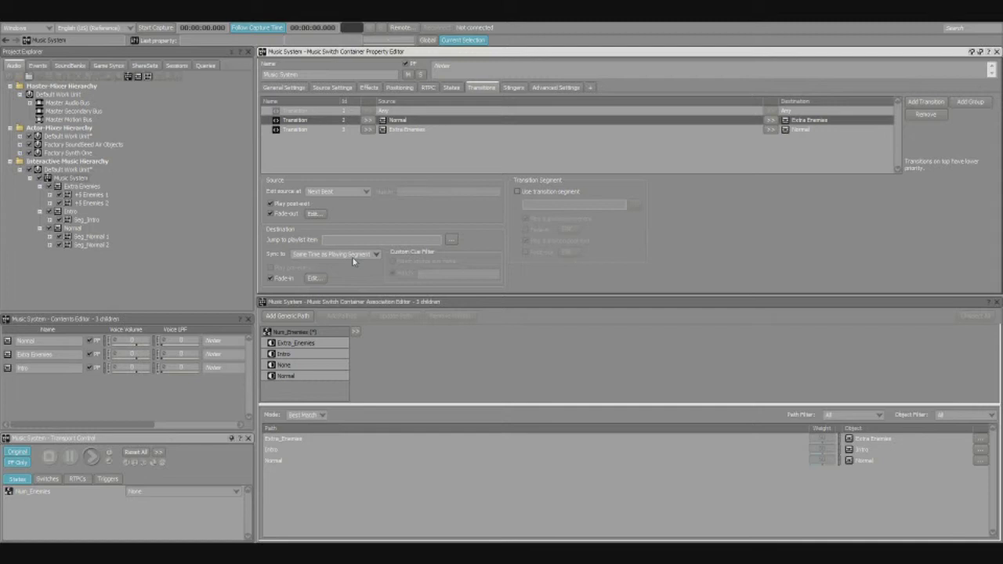
- Try a destination fade-in offset of 2 for the Normal to Extra Enemies transition, restore the original offset and view the curve options
left_click(313, 278)
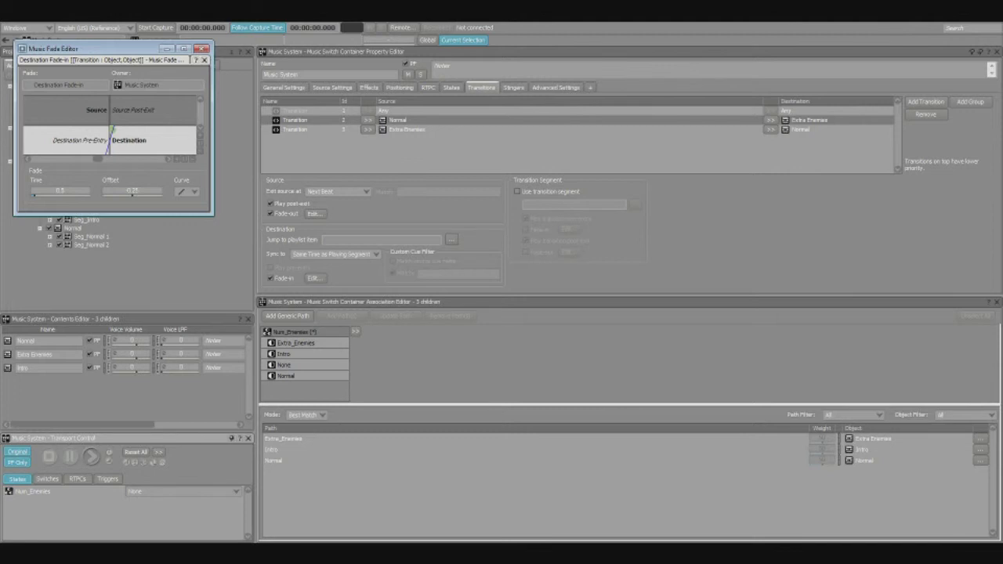
left_click(132, 190)
mouse_move(132, 190)
left_mouse_down()
mouse_move(139, 202)
mouse_move(129, 203)
left_mouse_up()
left_click(132, 191)
type("2")
key("Return")
type("0.25")
key("Return")
left_click(188, 191)
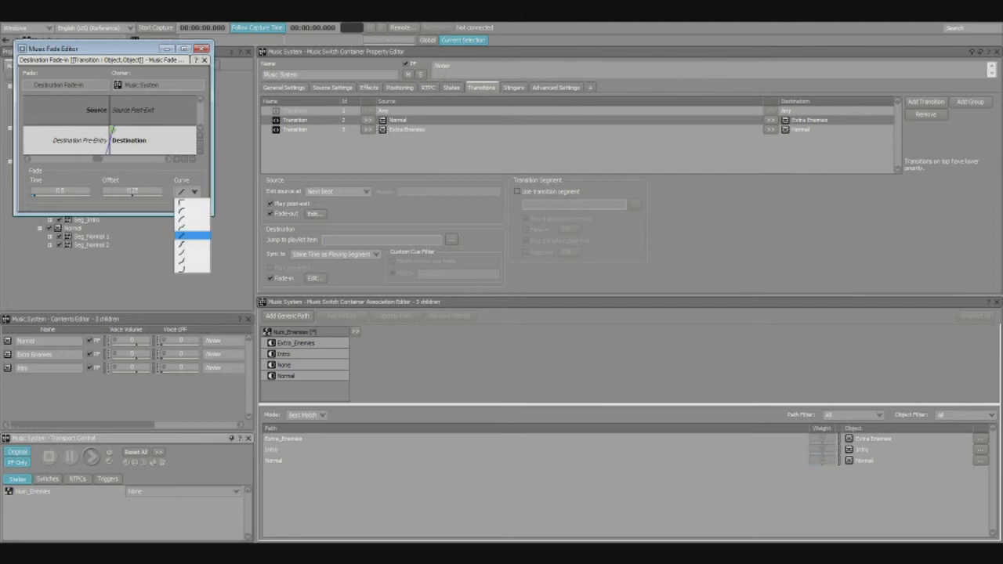
key("Escape")
key("Escape")
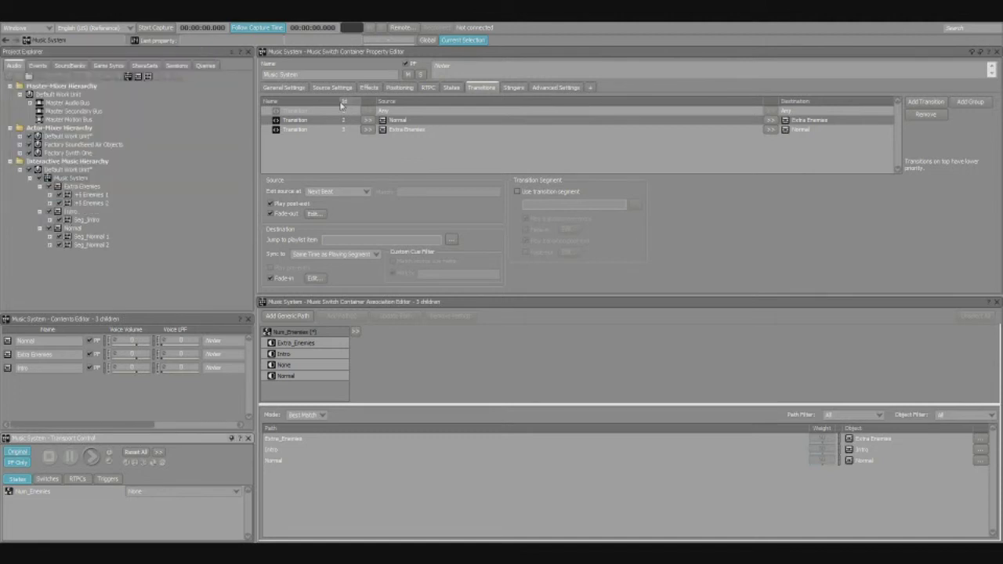
- Review the Extra Enemies to Normal transition and its cue match setting, checking the custom cue in the +5 Enemies 1 segment
left_click(401, 131)
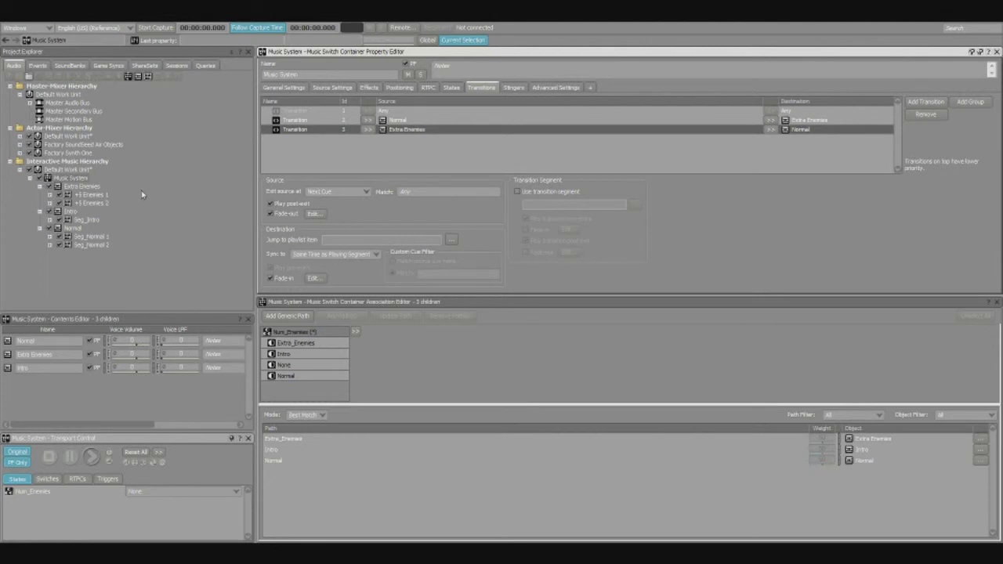
left_click(96, 194)
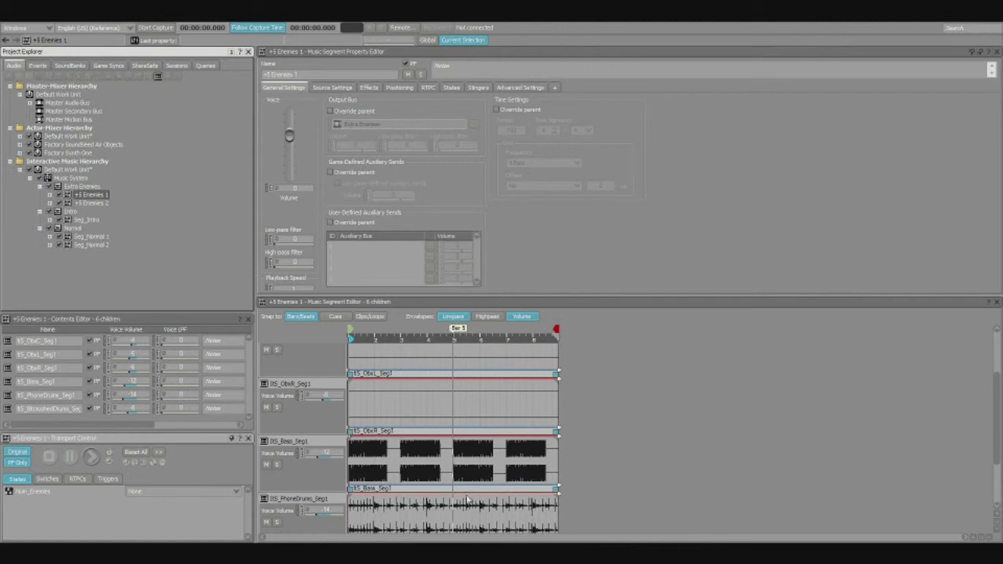
left_click(62, 179)
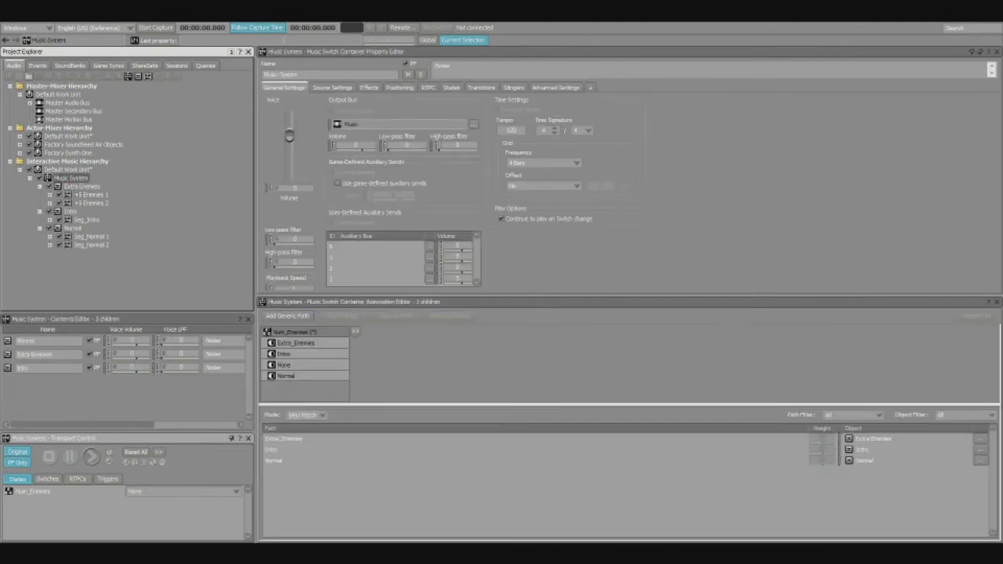
left_click(482, 87)
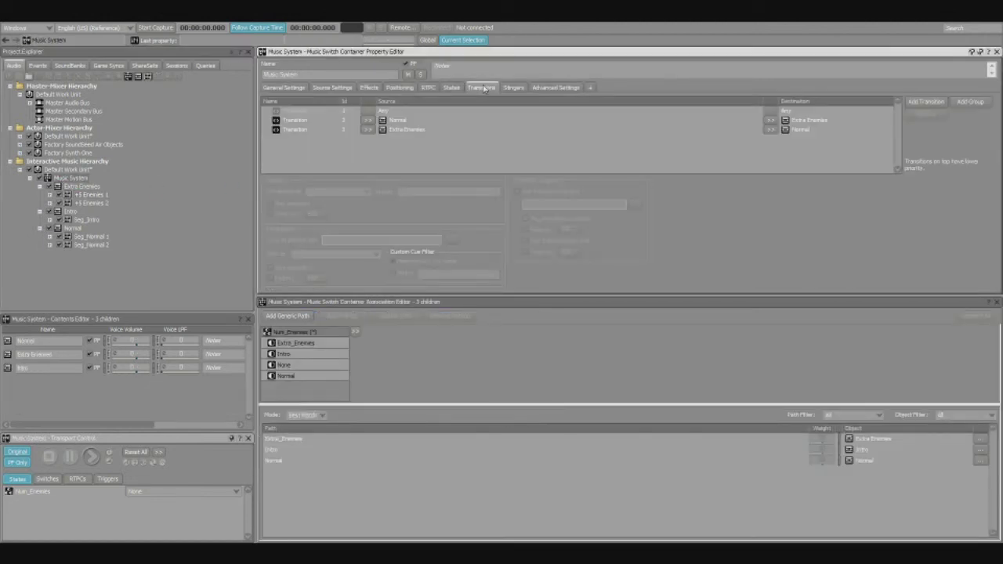
left_click(435, 130)
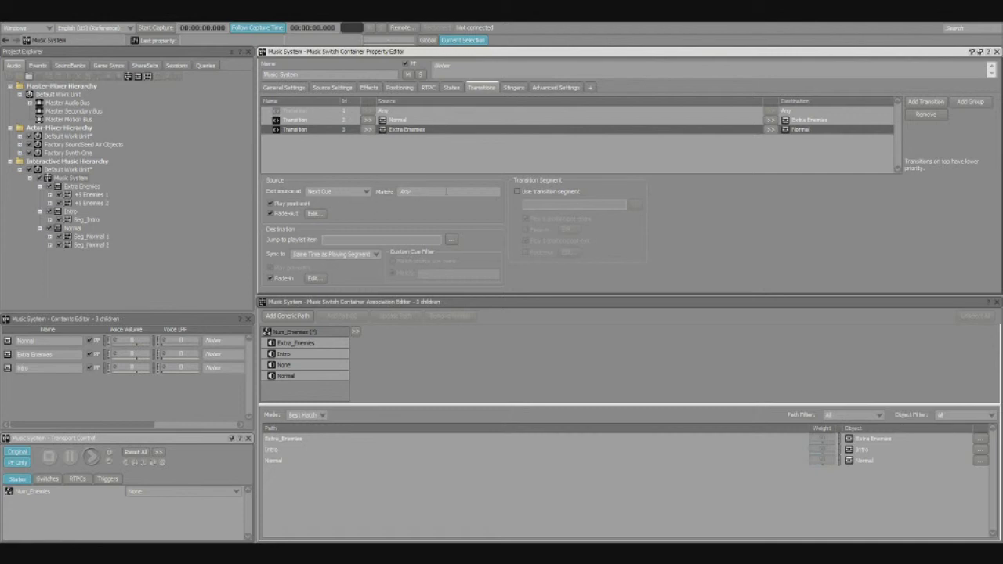
left_click(446, 192)
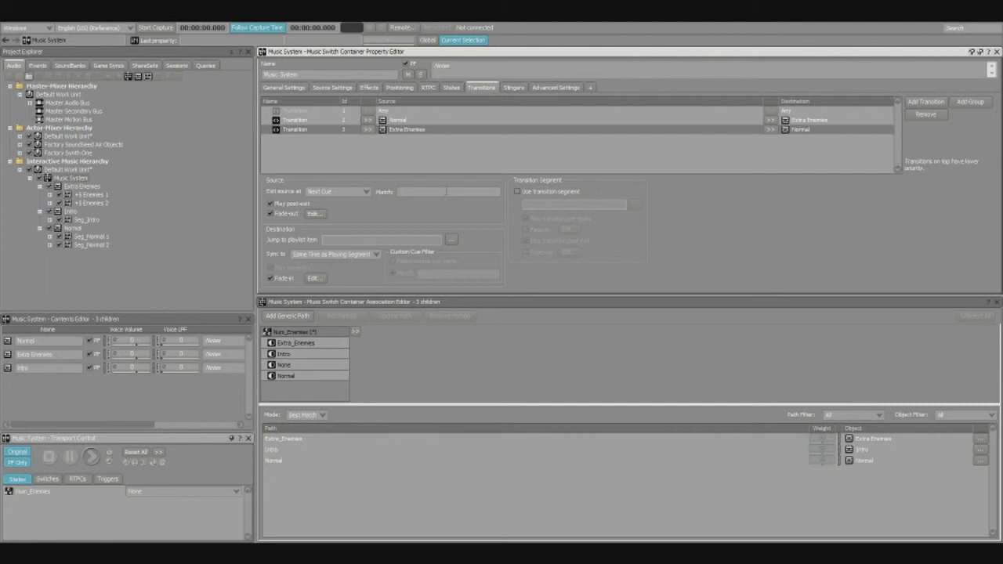
- Inspect the source fade-out and destination fade-in of the Extra Enemies to Normal transition, keeping it synced to Same Time as Playing Segment
left_click(313, 213)
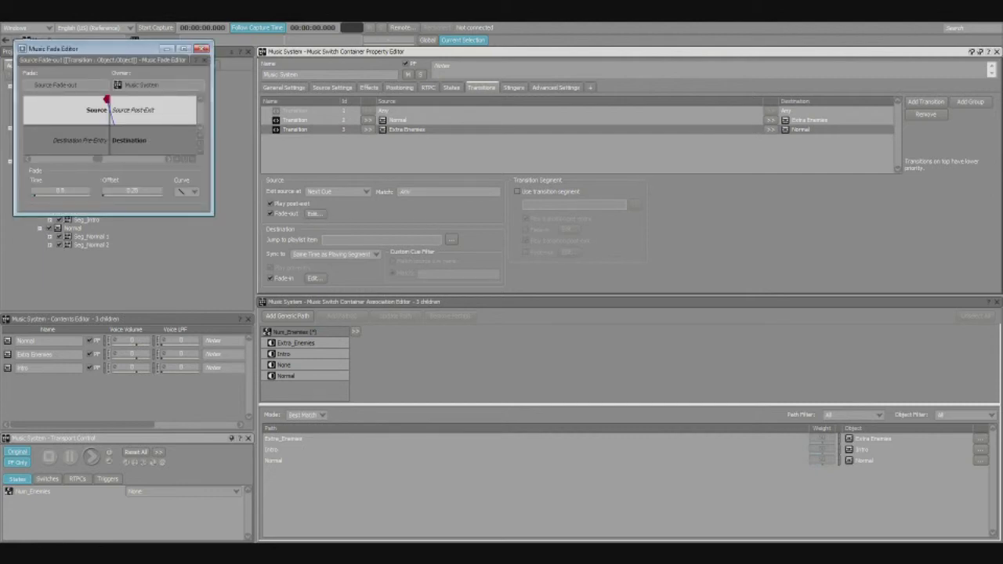
left_click(201, 48)
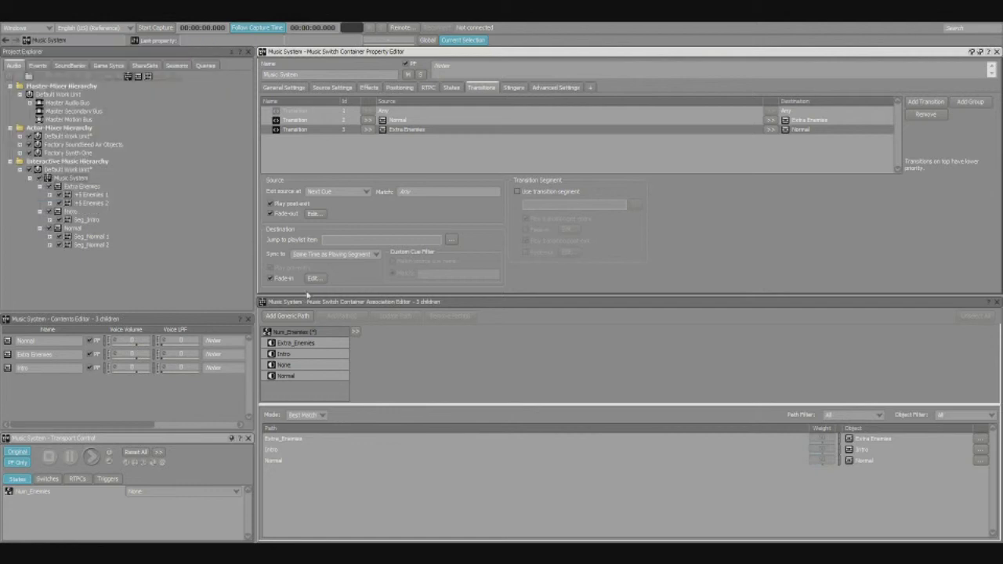
left_click(312, 279)
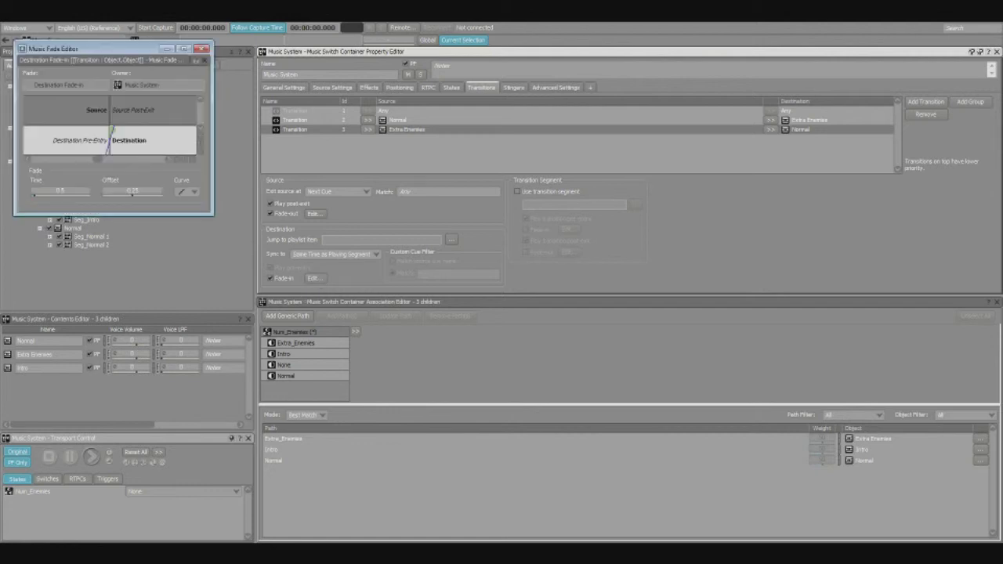
left_click(201, 49)
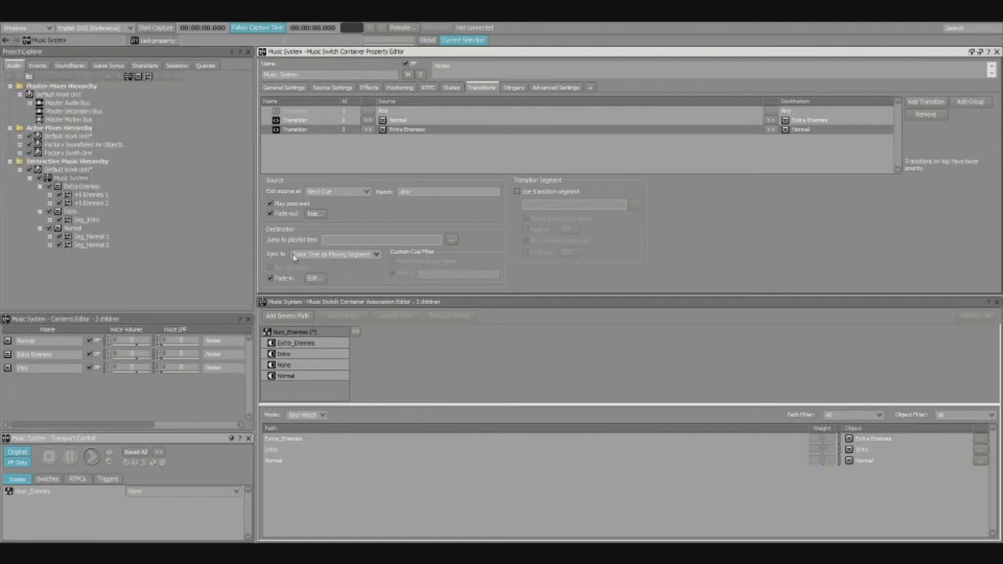
left_click(348, 255)
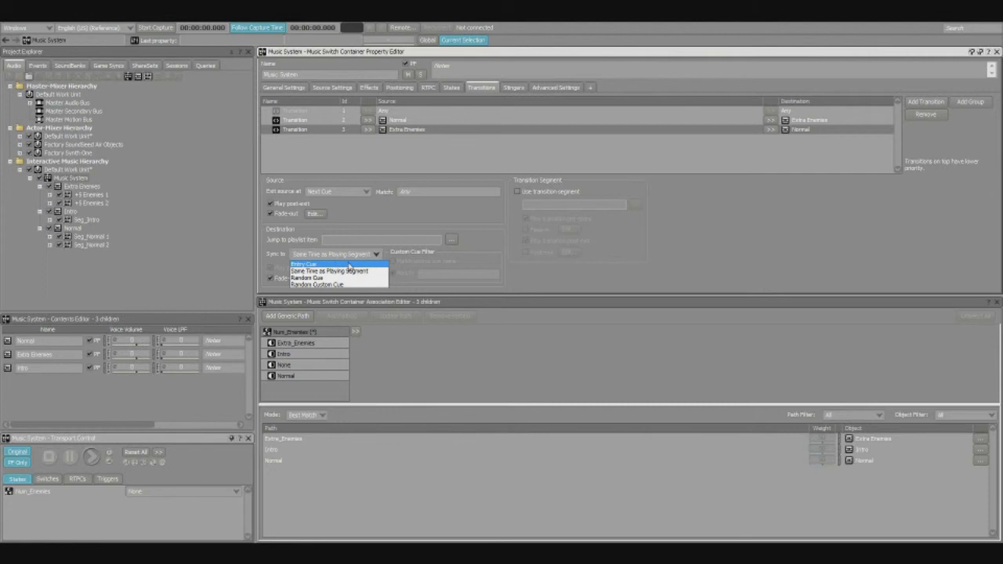
left_click(359, 271)
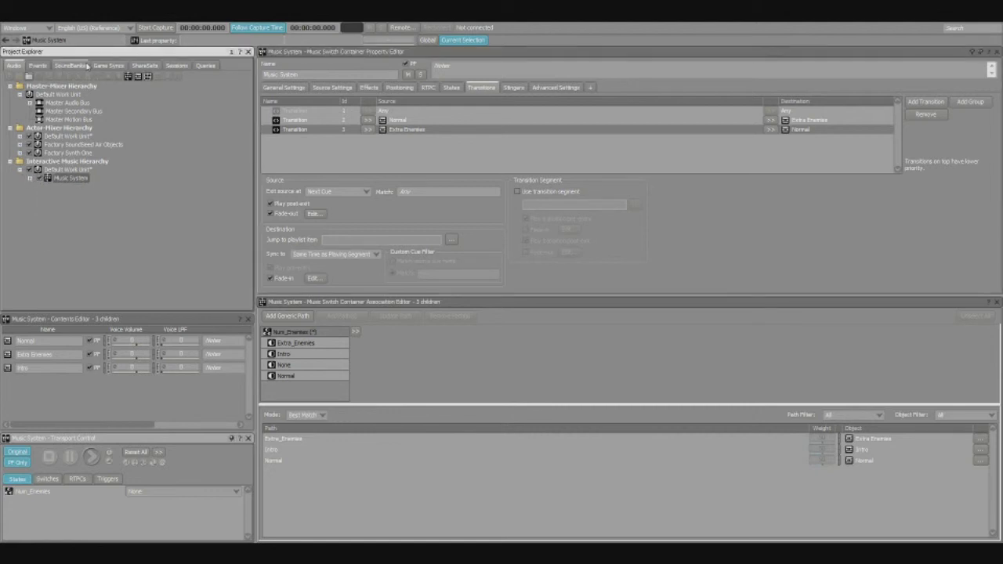
- Switch to the Designer layout and open the Music_Start event to show its Play action on Music System
left_click(44, 67)
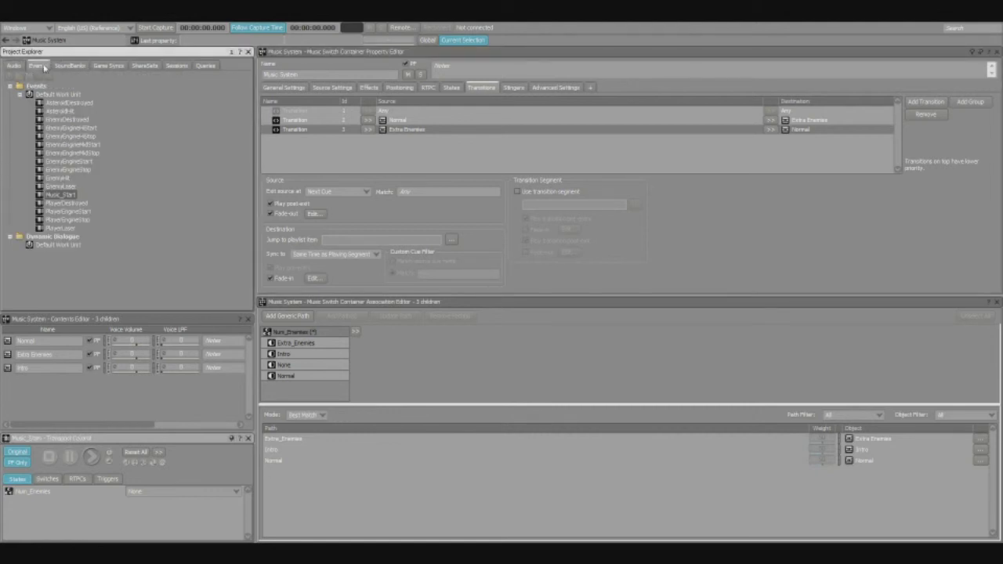
key("F5")
double_click(58, 195)
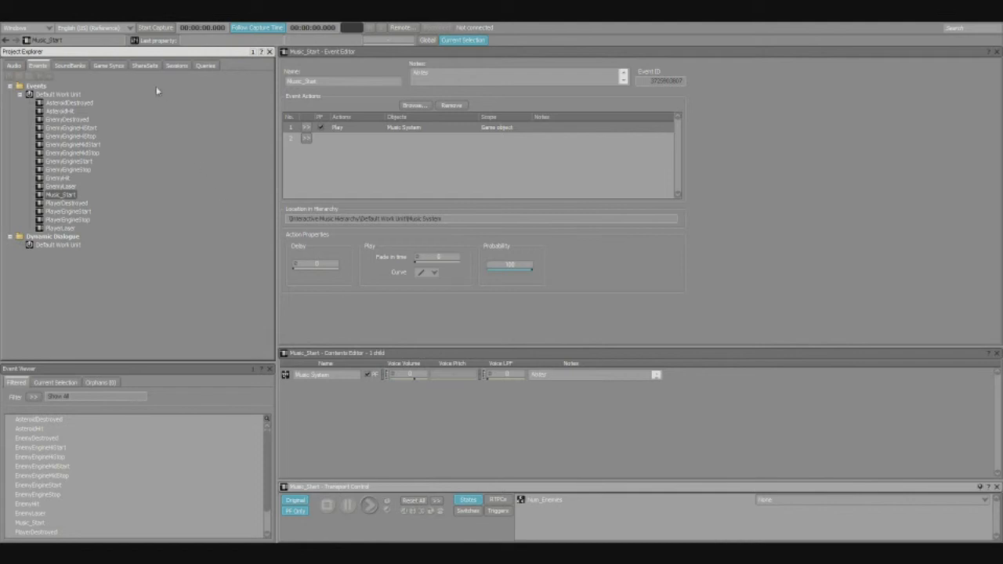
- Show the game syncs and the options for adding a new child to the Default Work Unit under States
left_click(102, 66)
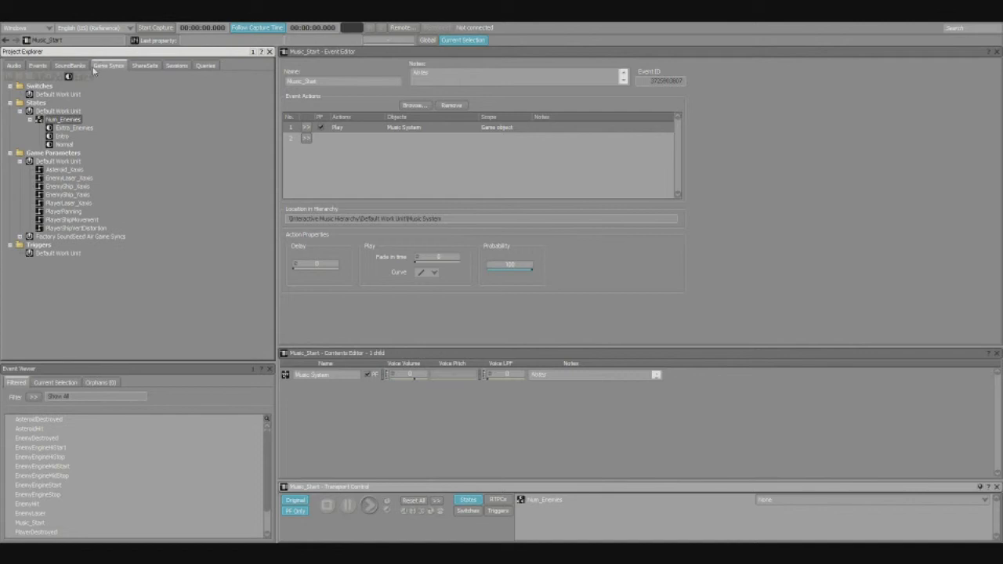
right_click(43, 113)
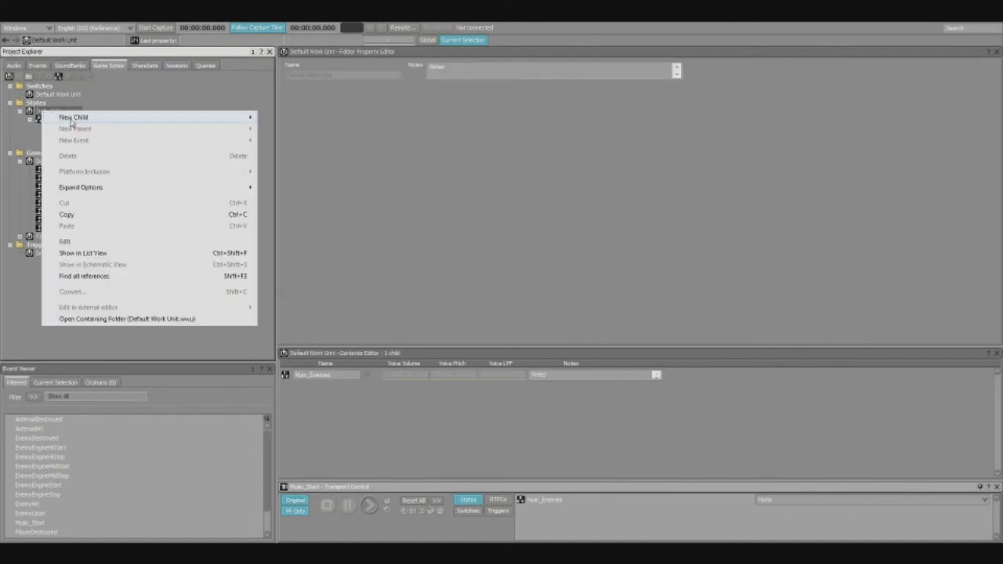
mouse_move(172, 119)
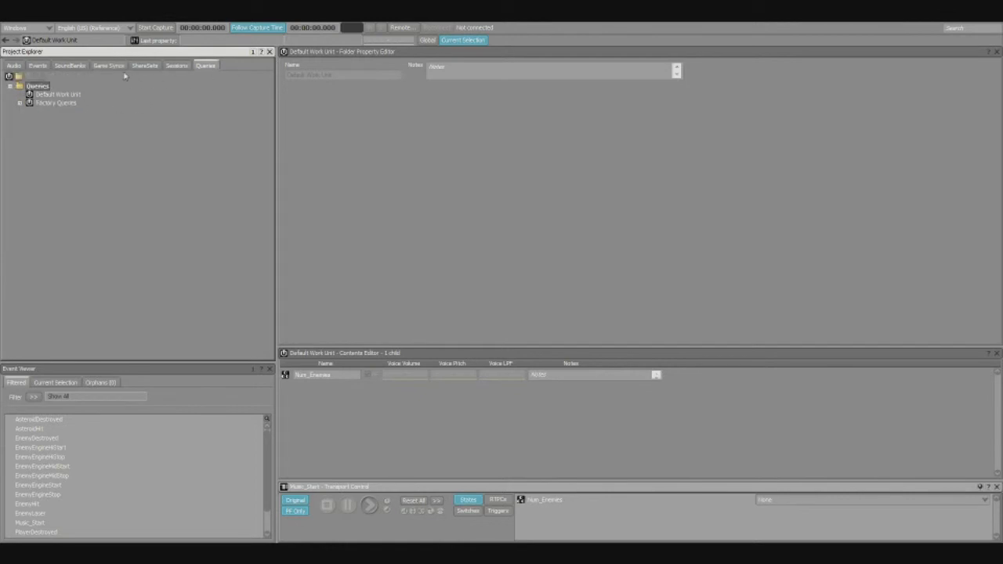
- Review the Extra_Enemies, Intro and Normal states in the Num_Enemies state group
left_click(114, 68)
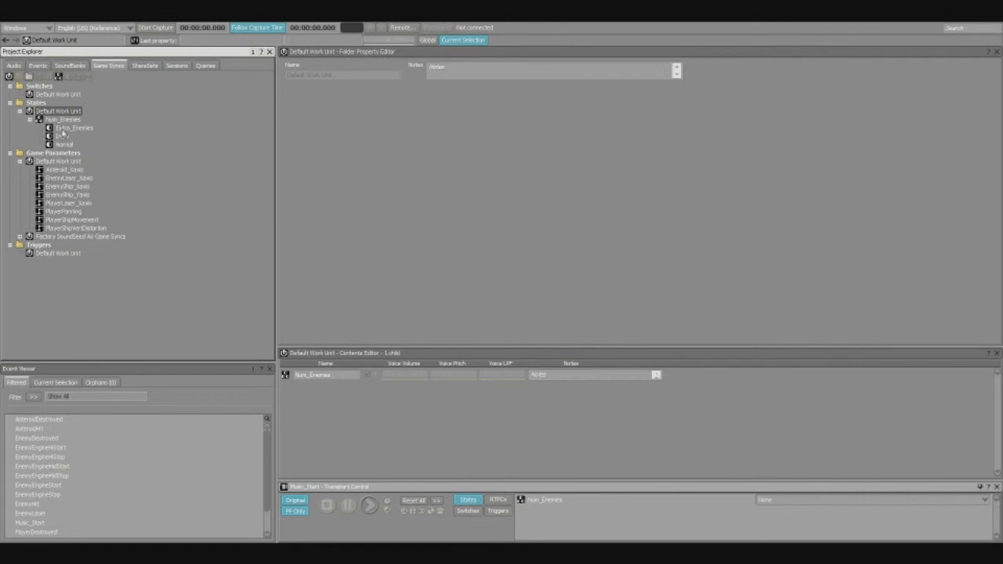
left_click(64, 129)
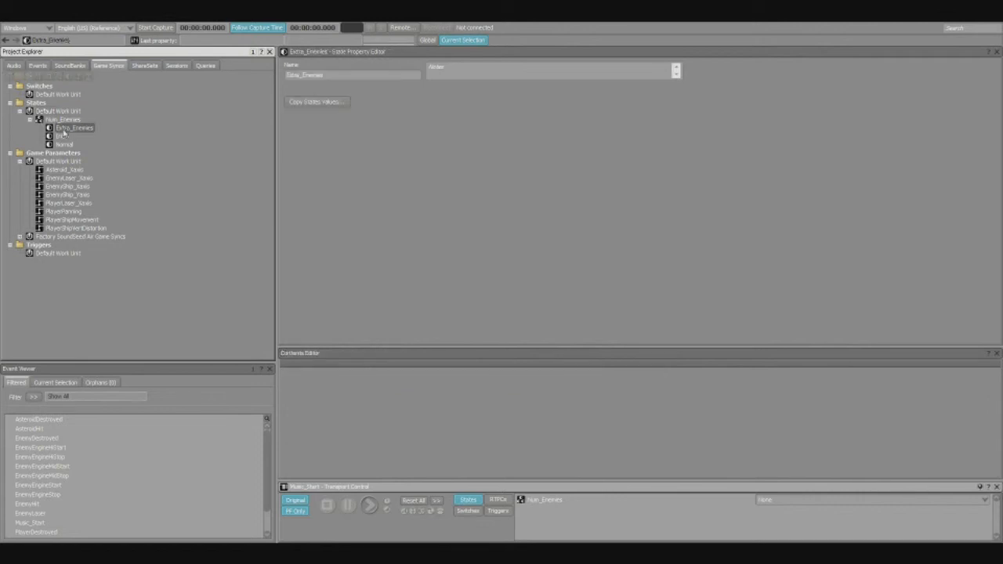
left_click(62, 136)
left_click(65, 145)
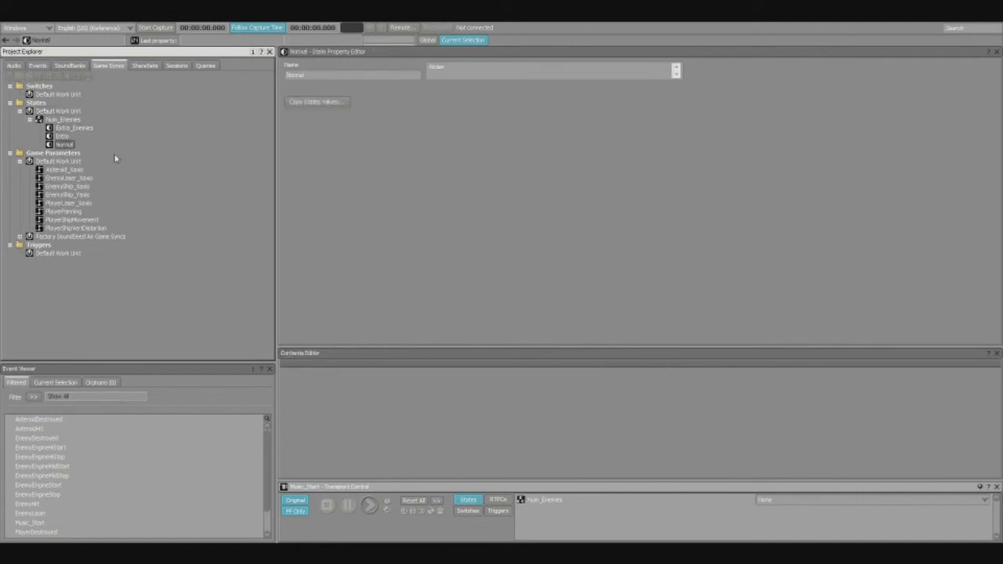
left_click(86, 128)
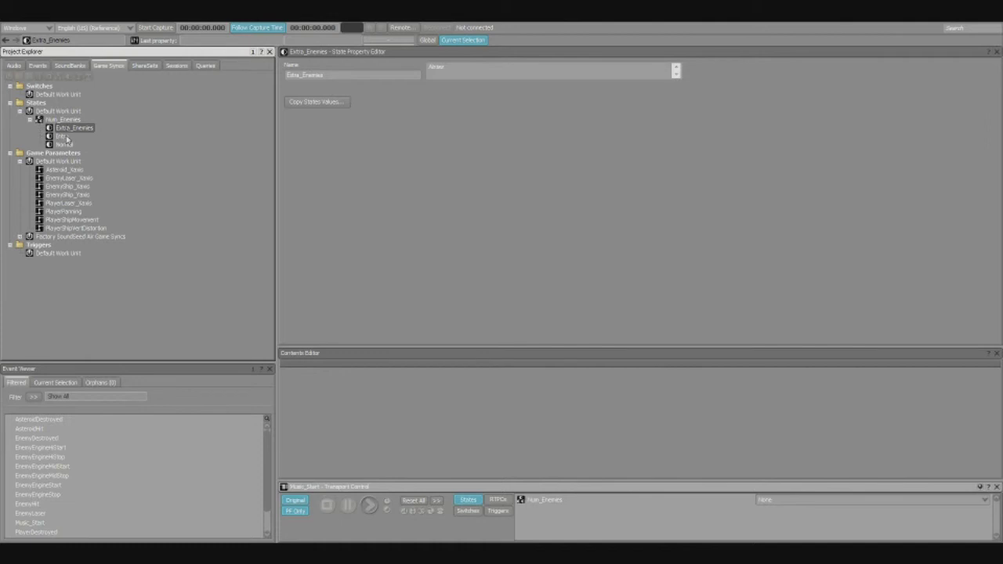
left_click(67, 144)
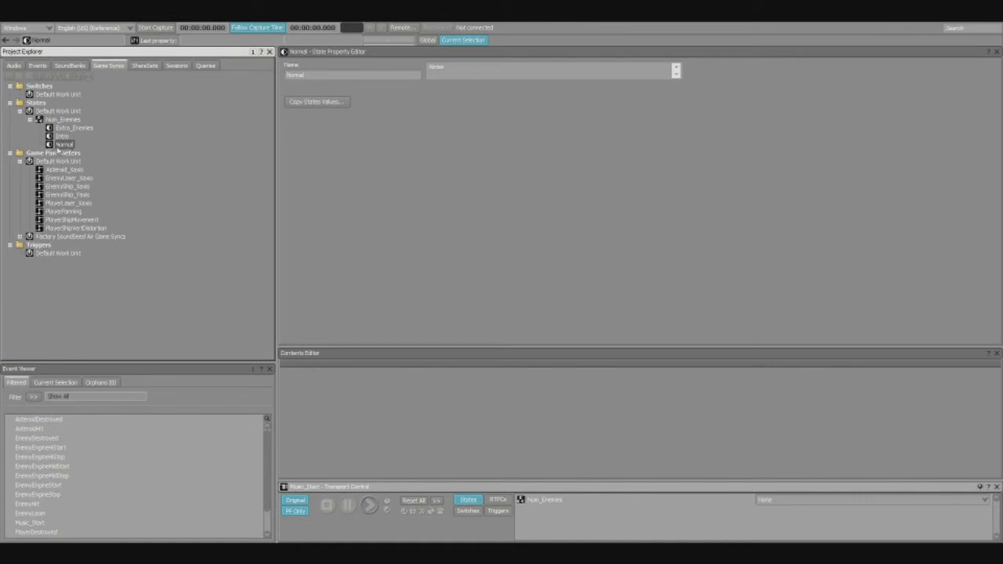
- Expand Music System to show its playlist containers, and switch to the Interactive Music layout to view its state-to-container associations
left_click(15, 65)
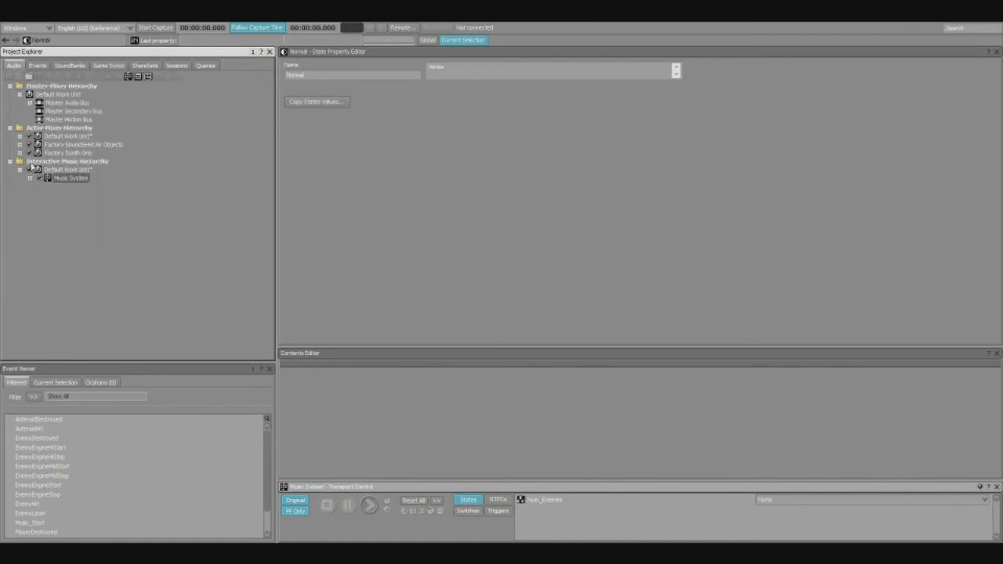
left_click(30, 179)
left_click(81, 186)
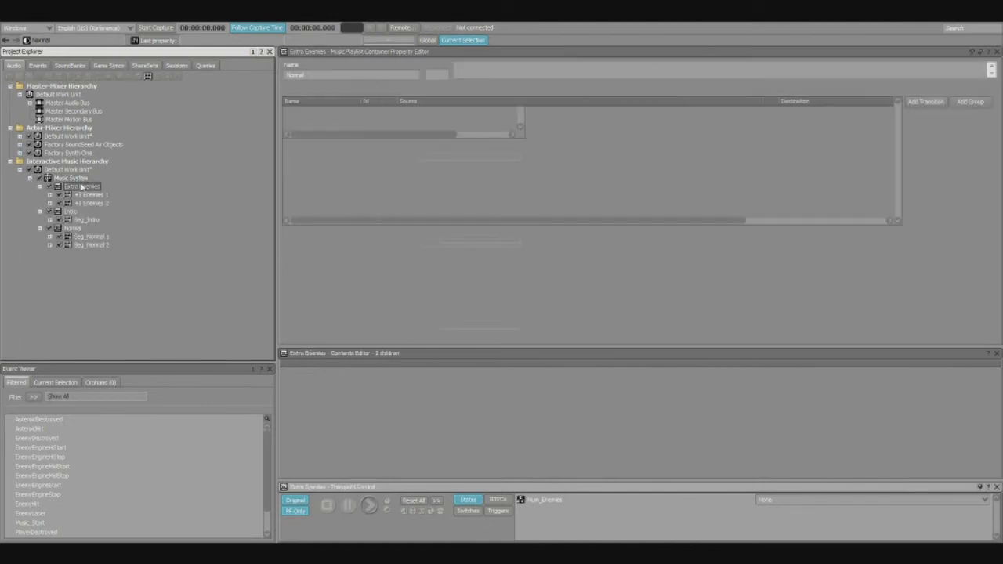
left_click(83, 178)
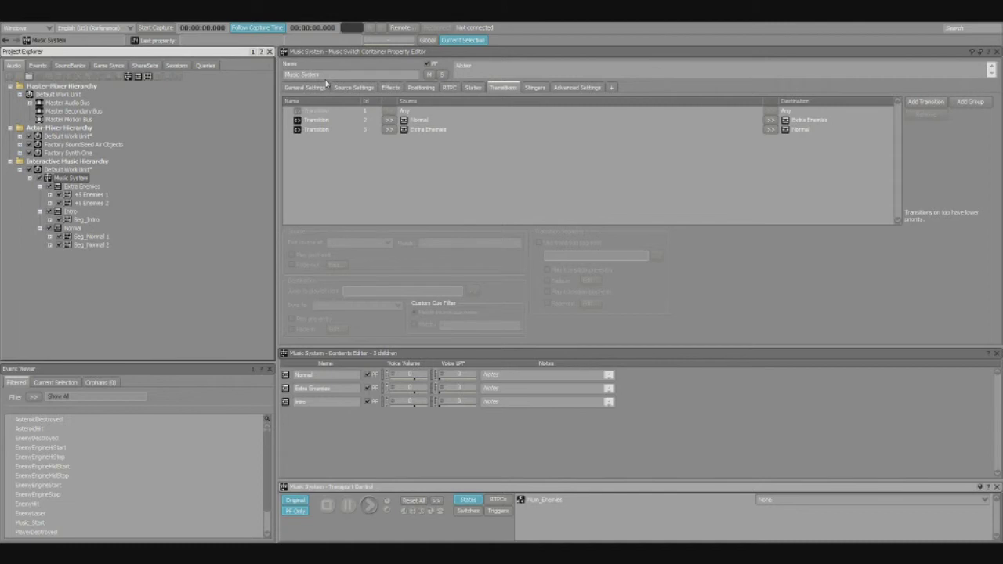
key("F10")
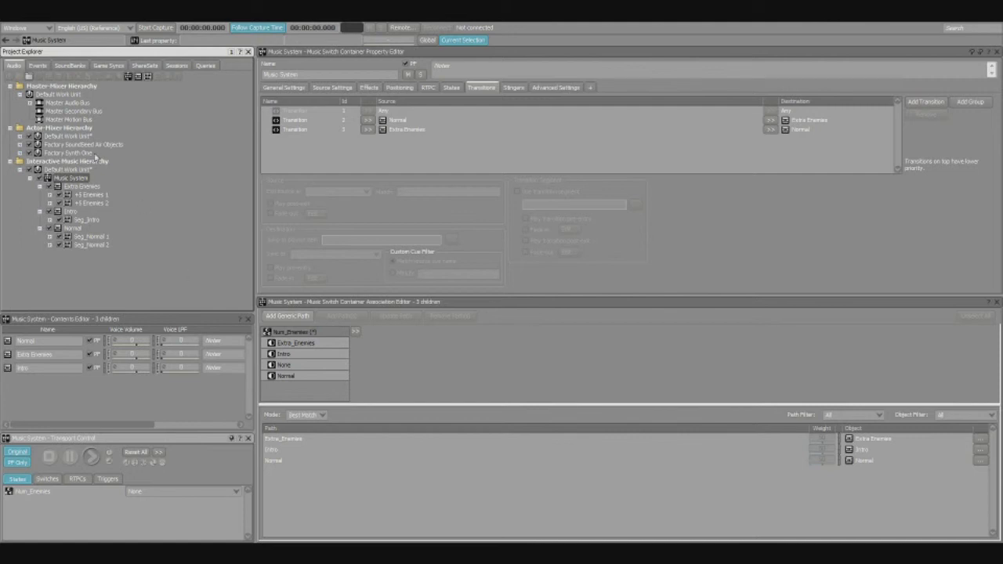
- Expand the Master Audio Bus and its Music bus, and examine the tracks of the +5 Enemies 1 segment
left_click(30, 103)
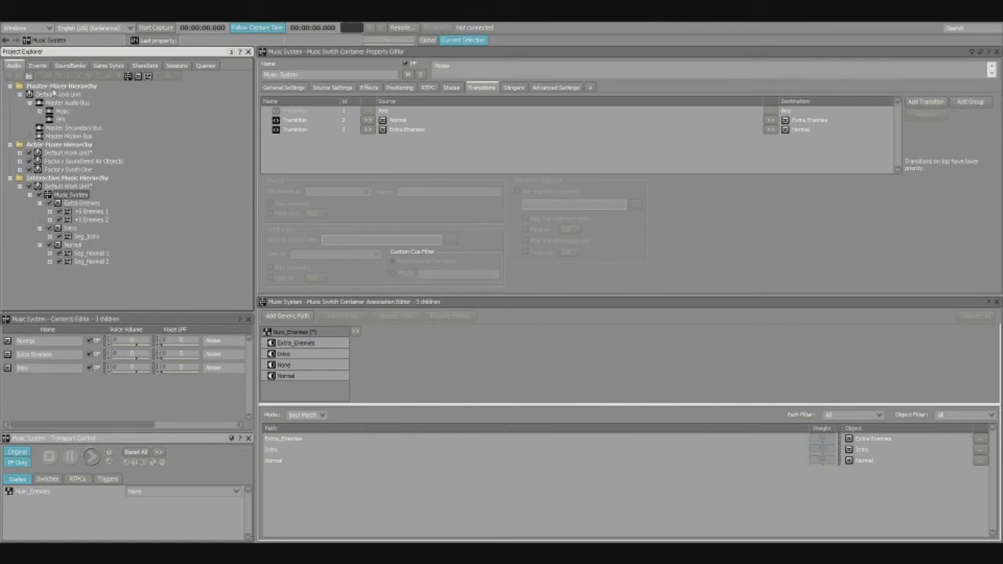
left_click(40, 111)
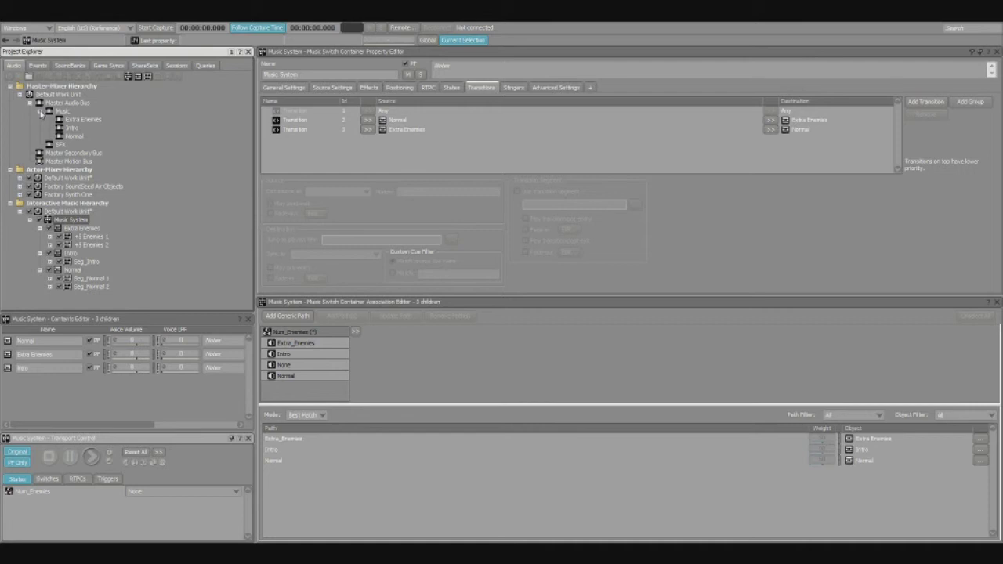
left_click(50, 237)
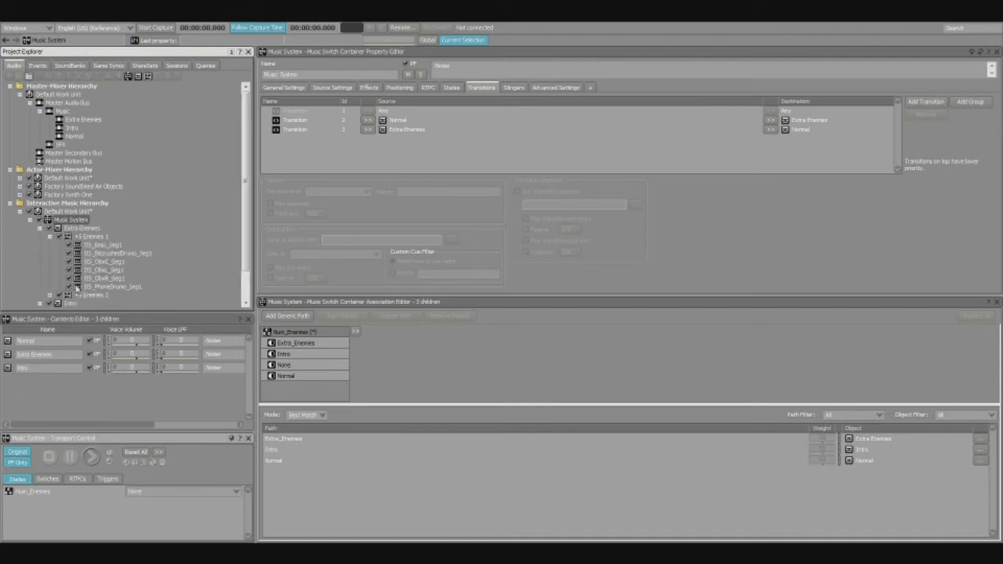
left_click(86, 239)
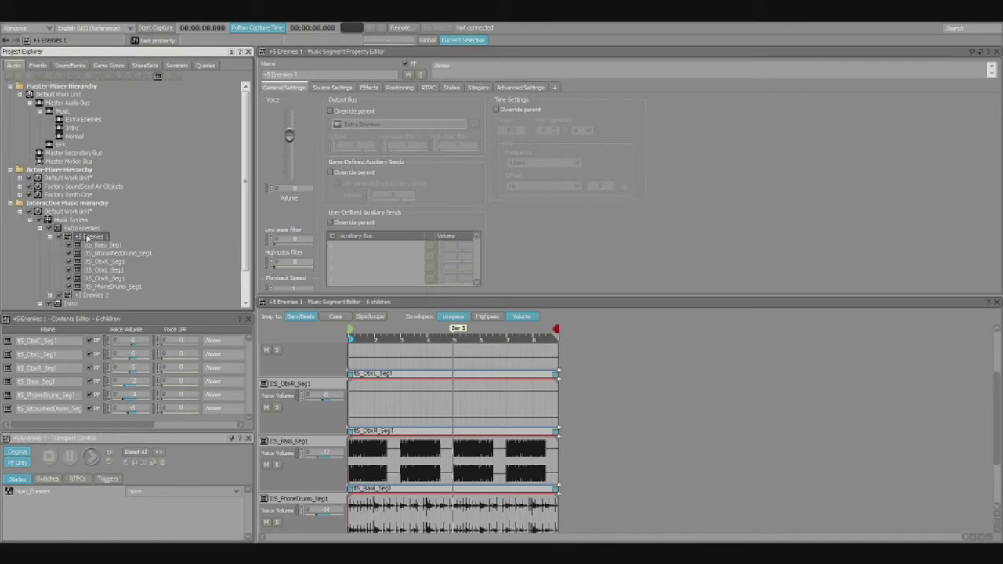
- Inspect the Extra Enemies and Normal audio buses and their parent Music bus
left_click(68, 119)
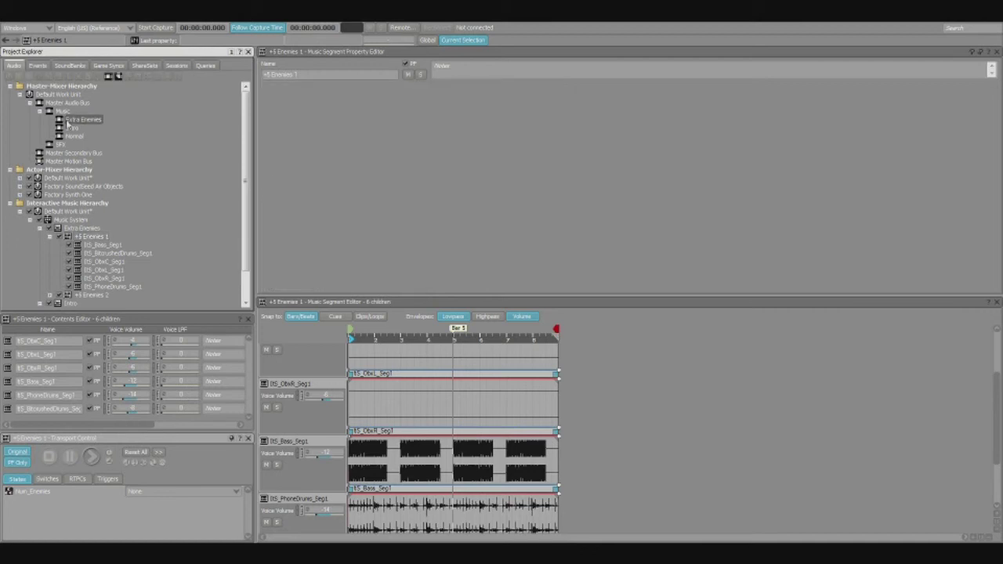
left_click(69, 136)
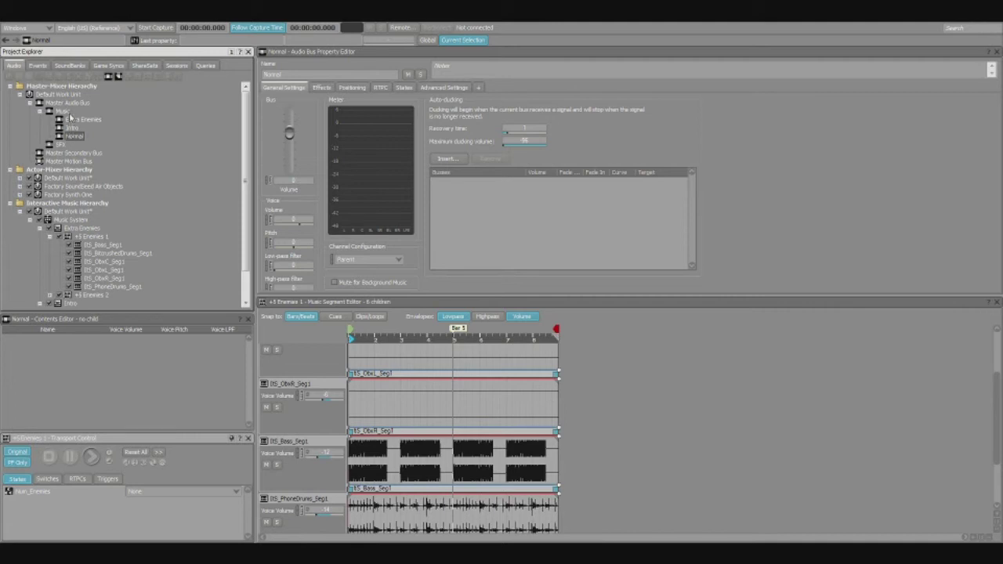
left_click(64, 112)
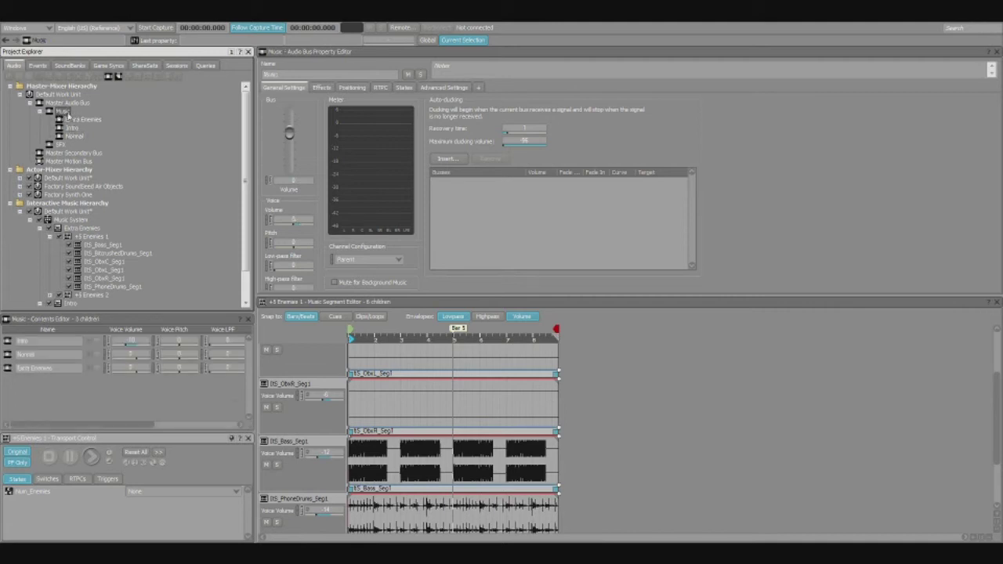
- Compare the Master Audio Bus with its Music and SFX child buses
left_click(67, 104)
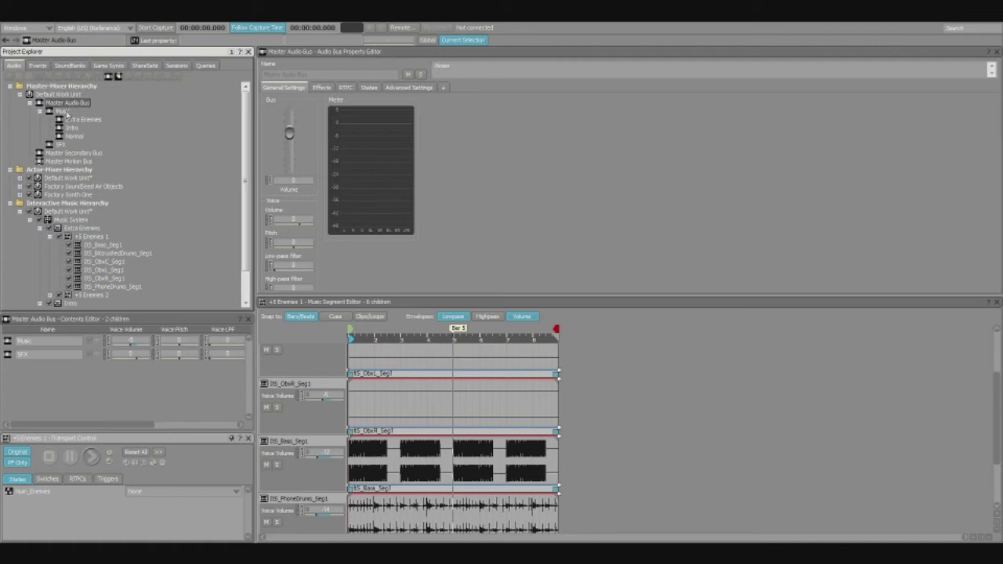
left_click(66, 112)
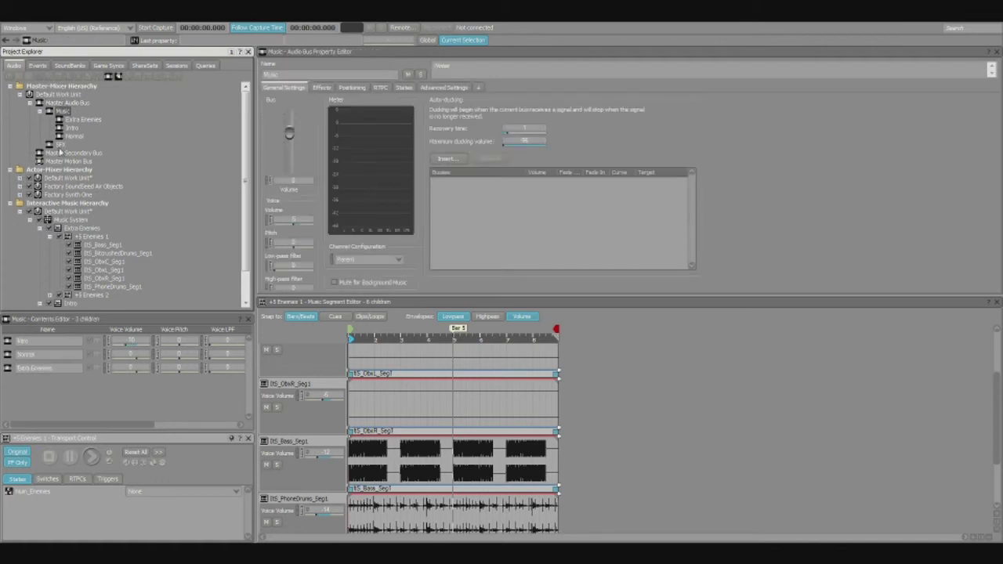
left_click(59, 145)
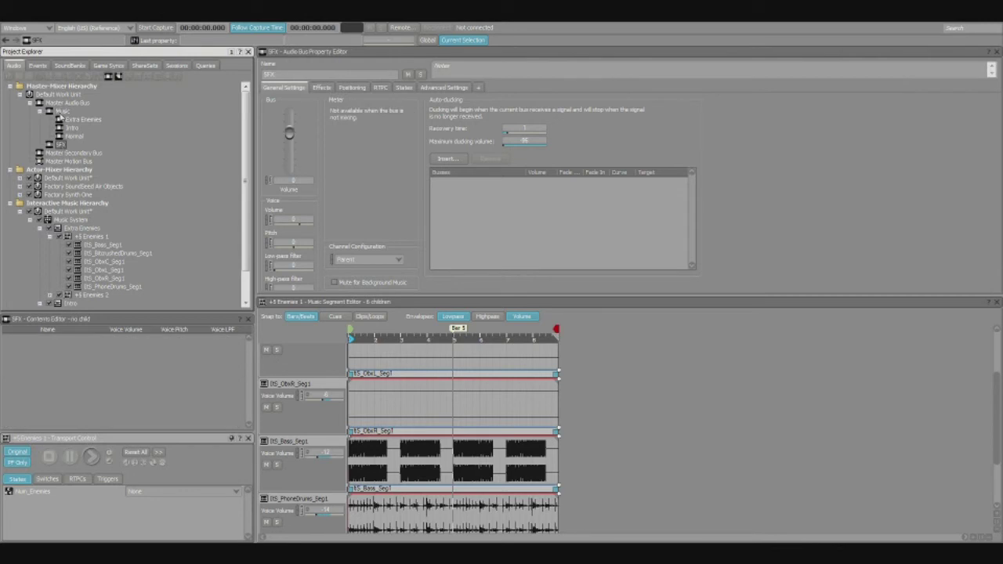
left_click(69, 103)
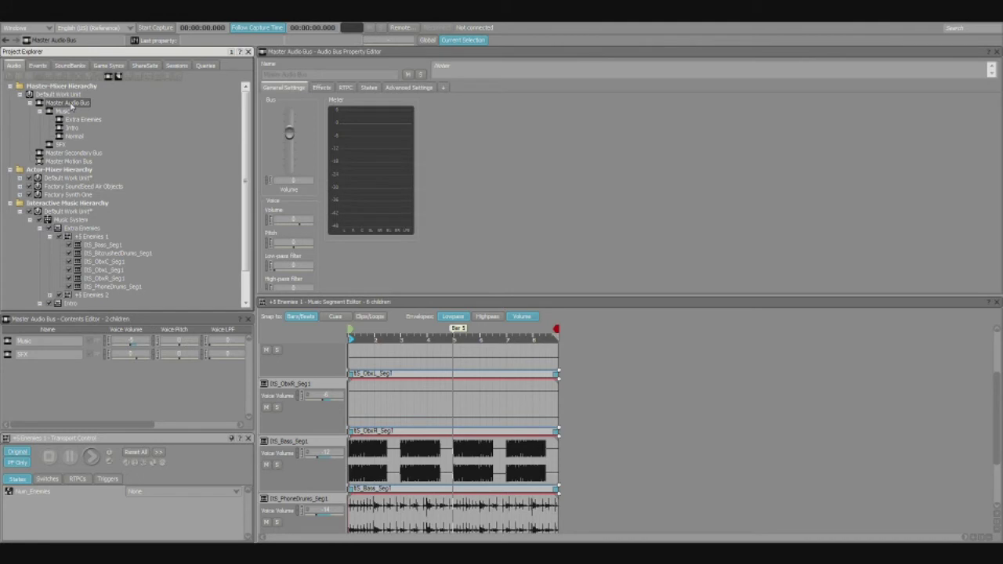
left_click(69, 111)
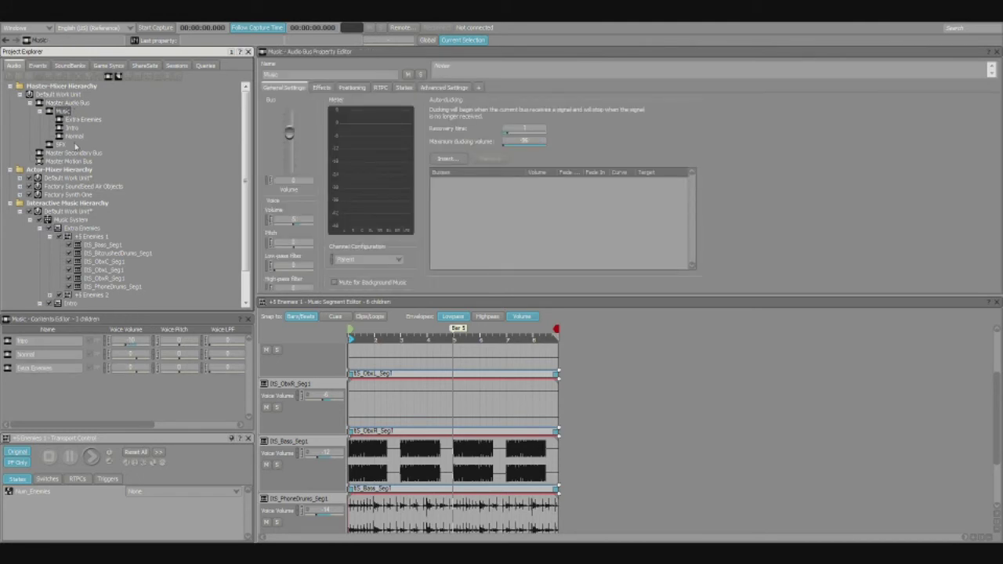
left_click(61, 145)
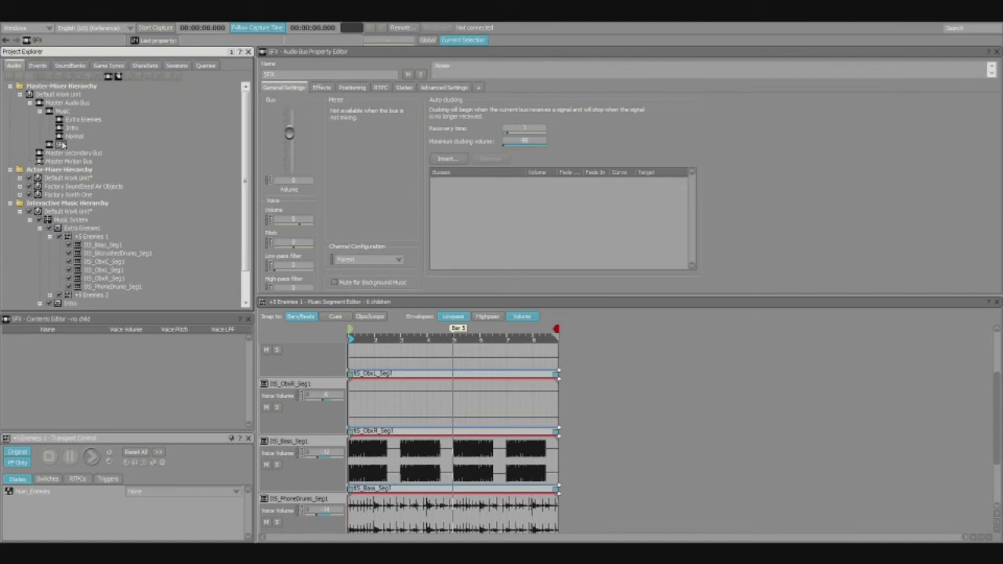
- Examine the settings of the Extra Enemies, Intro and Normal child buses under the Music bus
left_click(78, 120)
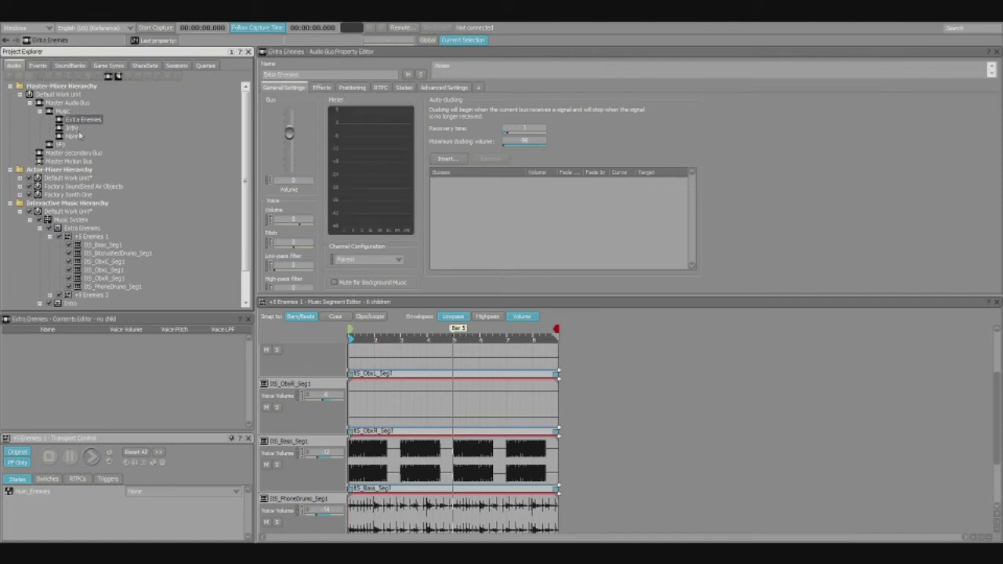
left_click(76, 127)
left_click(78, 136)
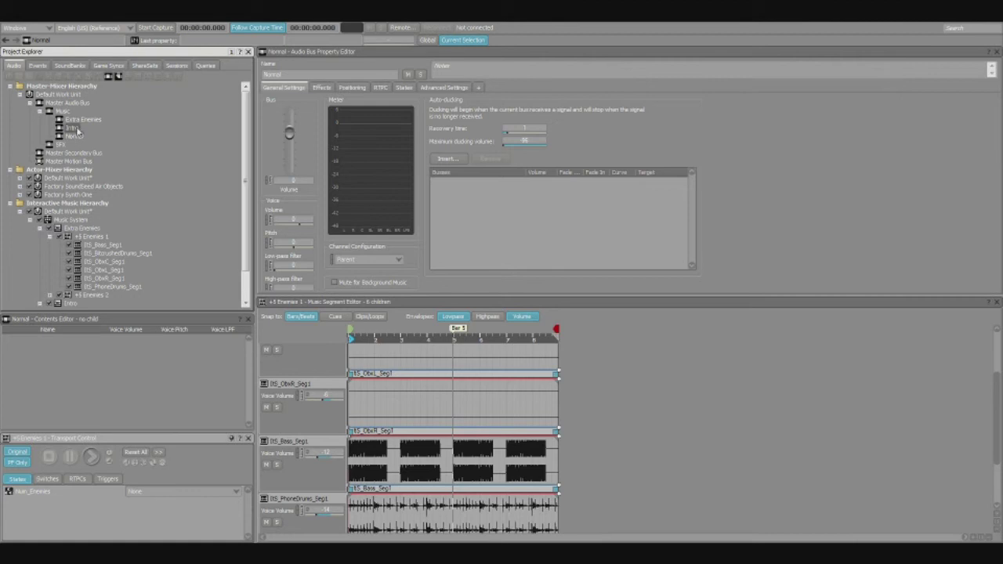
left_click(76, 128)
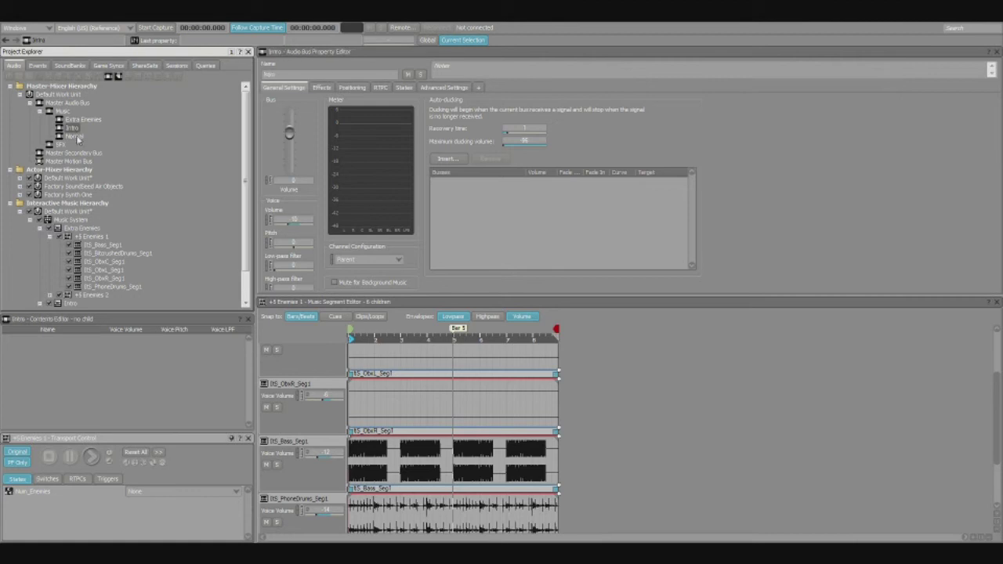
left_click(84, 119)
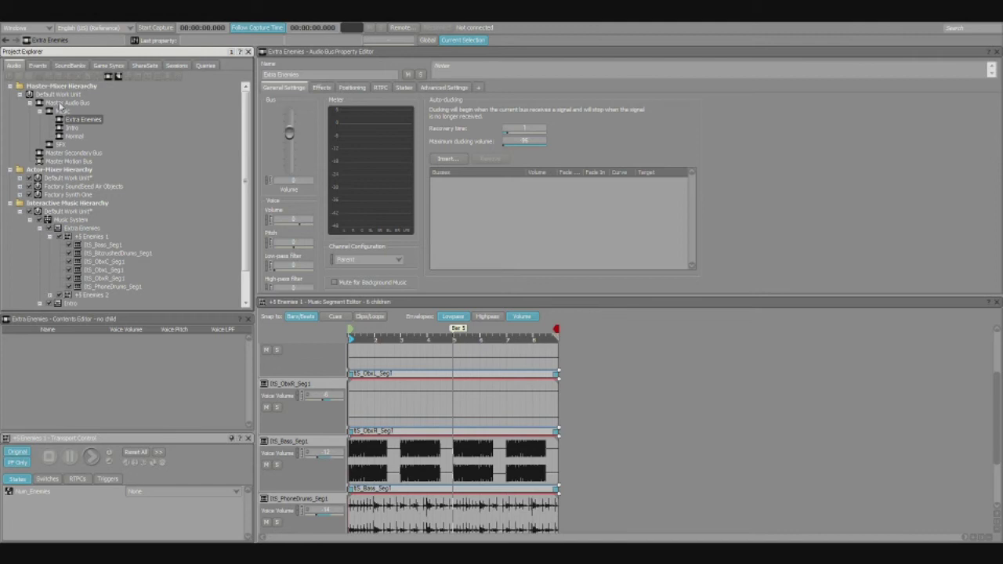
- Collapse the playlist containers under Music System and check the output bus assignments of the Extra Enemies and Intro containers
left_click(48, 236)
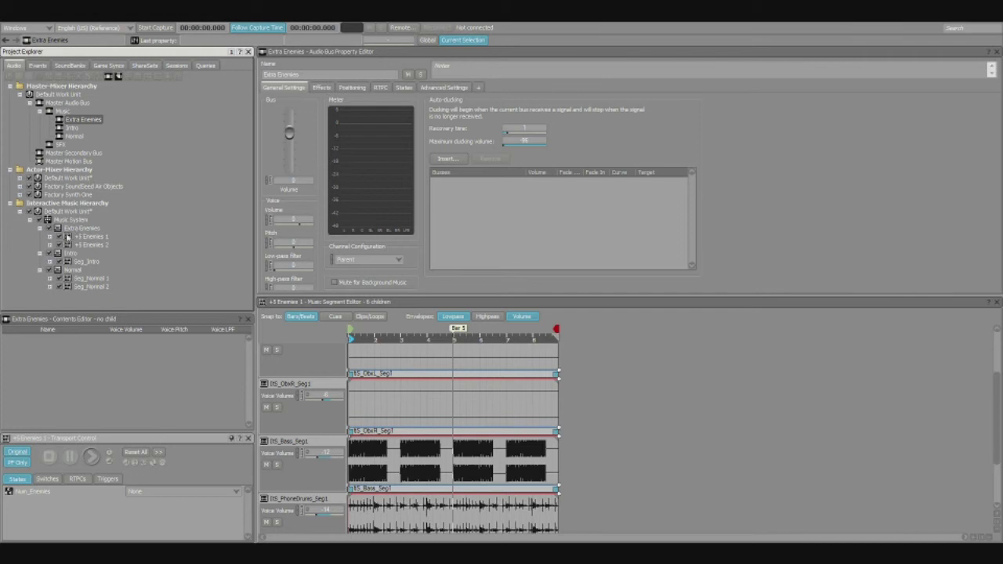
left_click(74, 228)
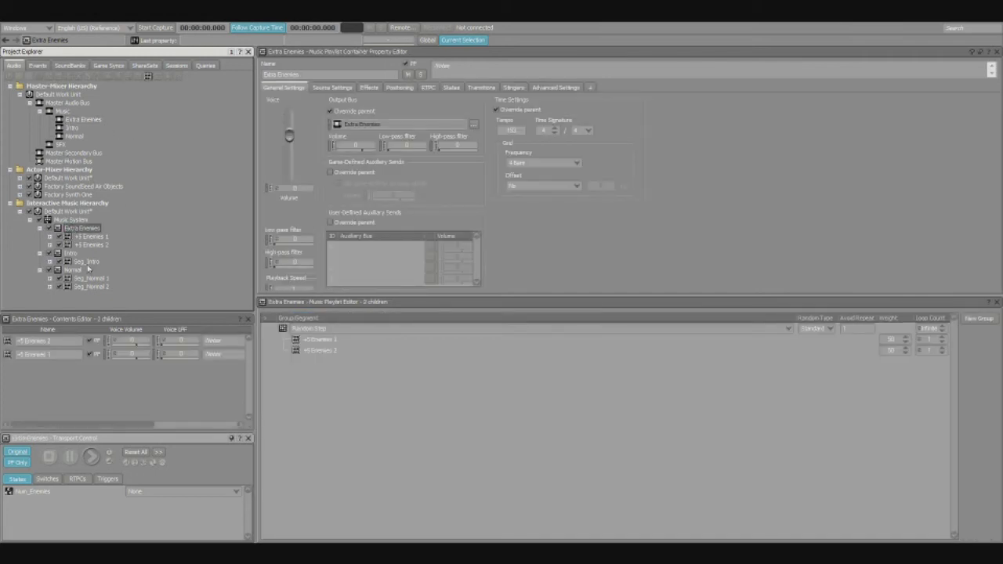
left_click(40, 253)
left_click(40, 228)
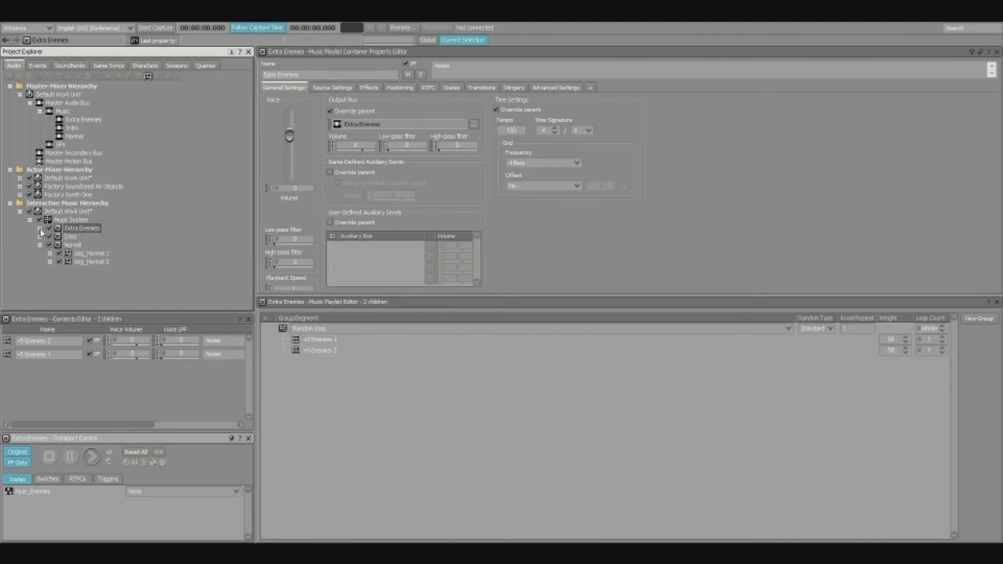
left_click(40, 244)
left_click(74, 229)
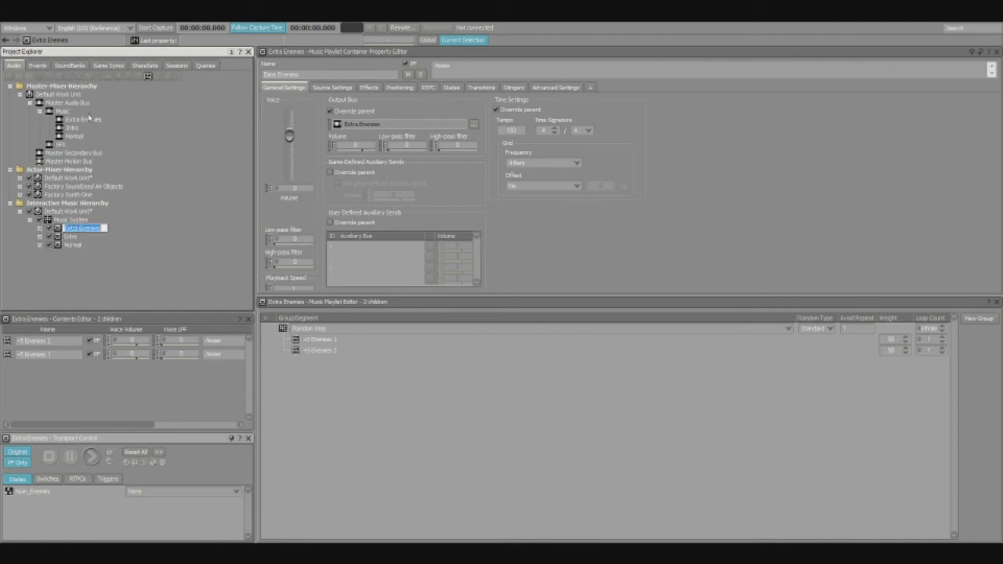
left_click(74, 238)
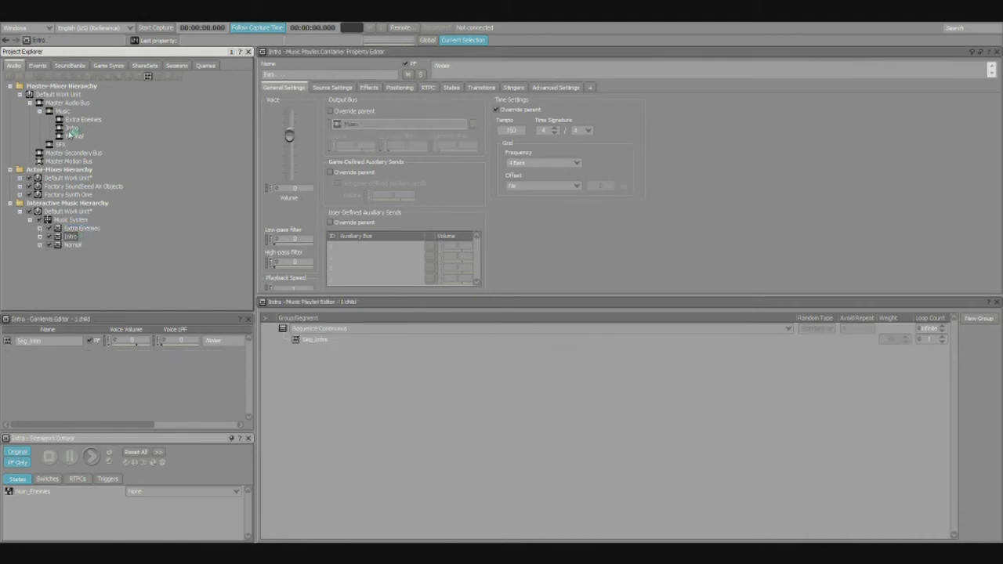